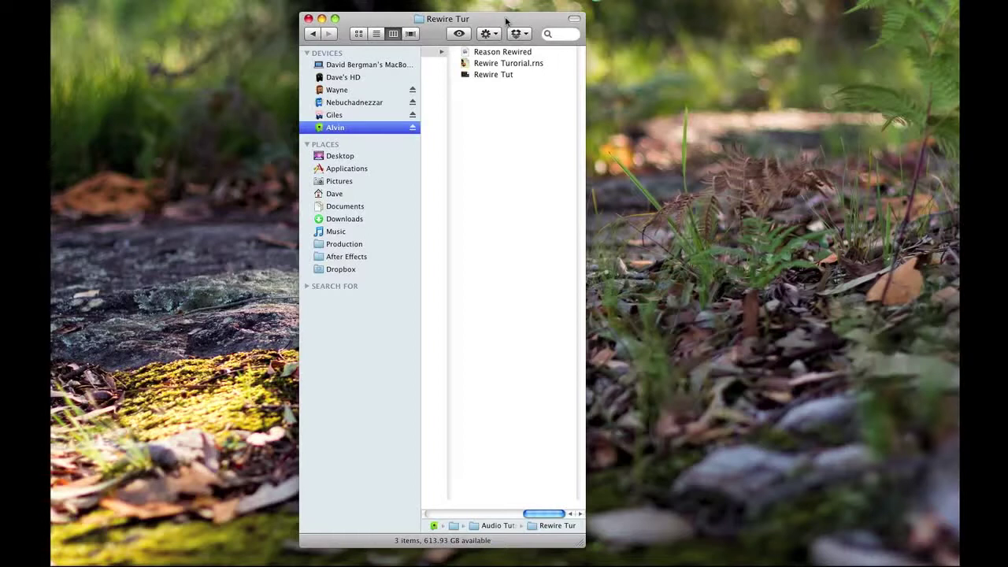
Open the Rewire Tut concert in MainStage from the Finder.
{"action": "left_click_drag", "start_coordinate": [505, 21], "coordinate": [502, 17]}
{"action": "left_click", "coordinate": [485, 108]}
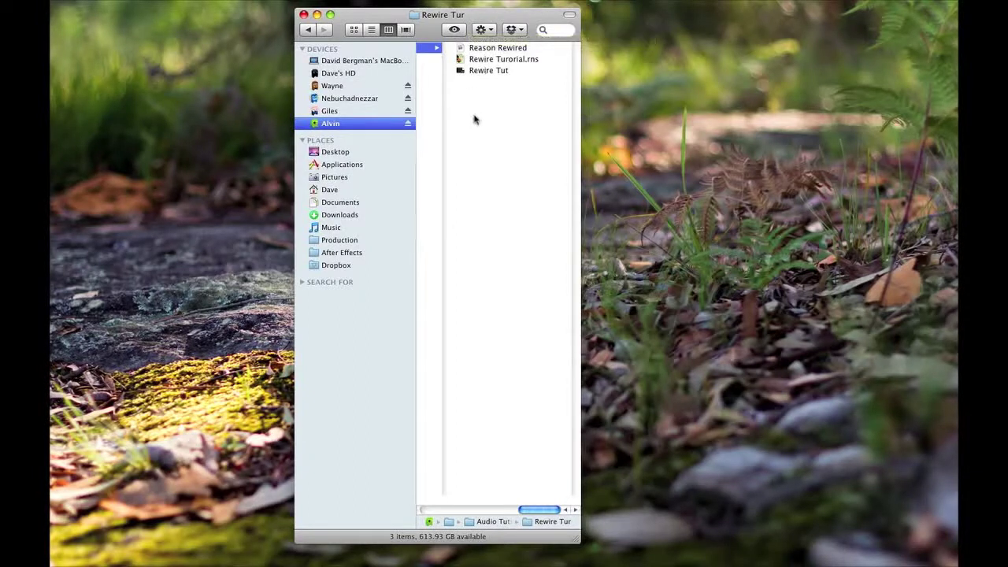
{"action": "left_click", "coordinate": [479, 71]}
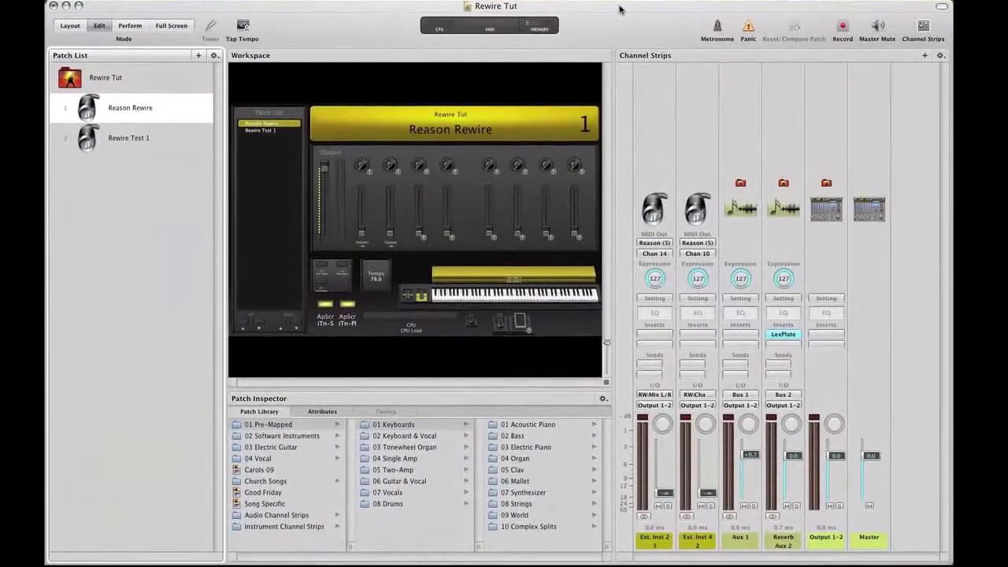
Delete the Rewire Test 1 and Reason Rewire patches, then show all windows in Exposé.
{"action": "left_click", "coordinate": [113, 139]}
{"action": "left_click", "coordinate": [123, 115]}
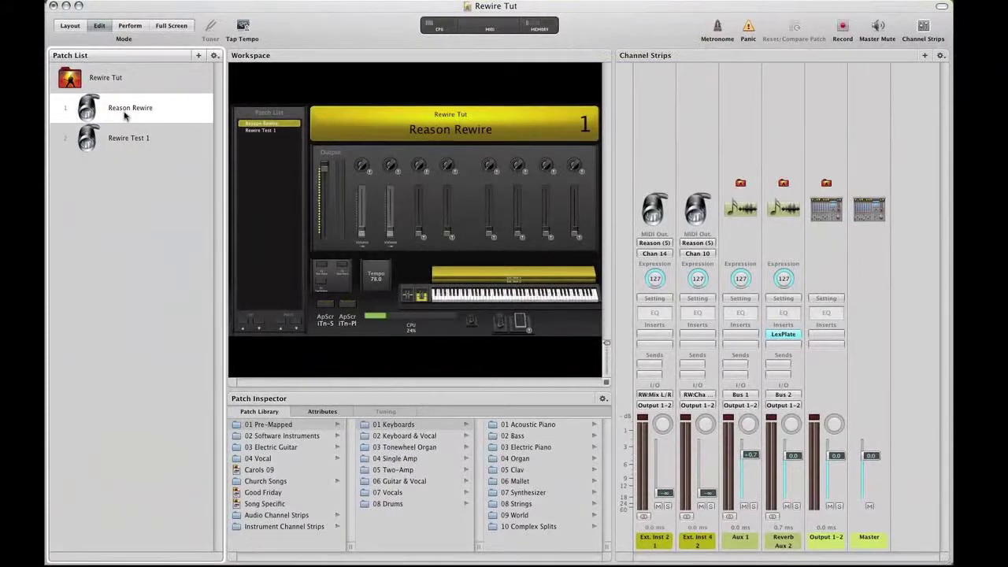
{"action": "key", "text": "Delete"}
{"action": "key", "text": "Delete"}
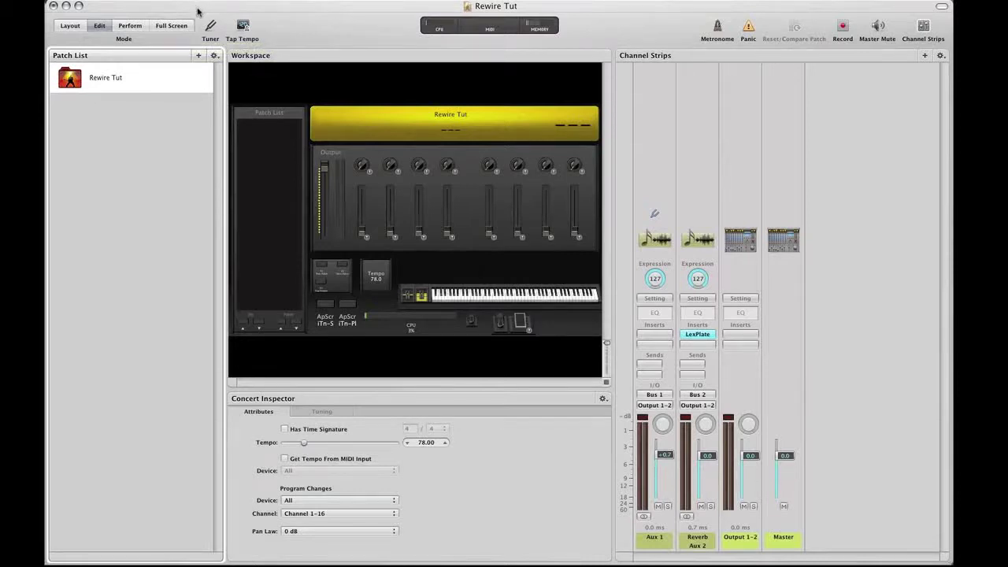
{"action": "key", "text": "F9"}
Select the Rewire Tutorial.rns song in the Rewire Tut folder in Finder.
{"action": "left_click", "coordinate": [516, 419]}
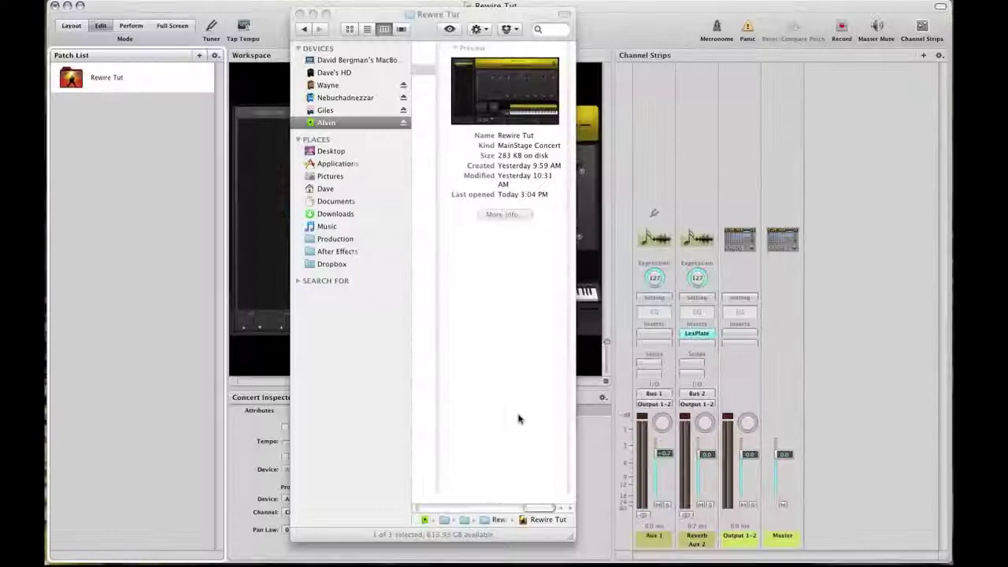
{"action": "scroll", "coordinate": [479, 87], "scroll_direction": "right", "scroll_amount": 3}
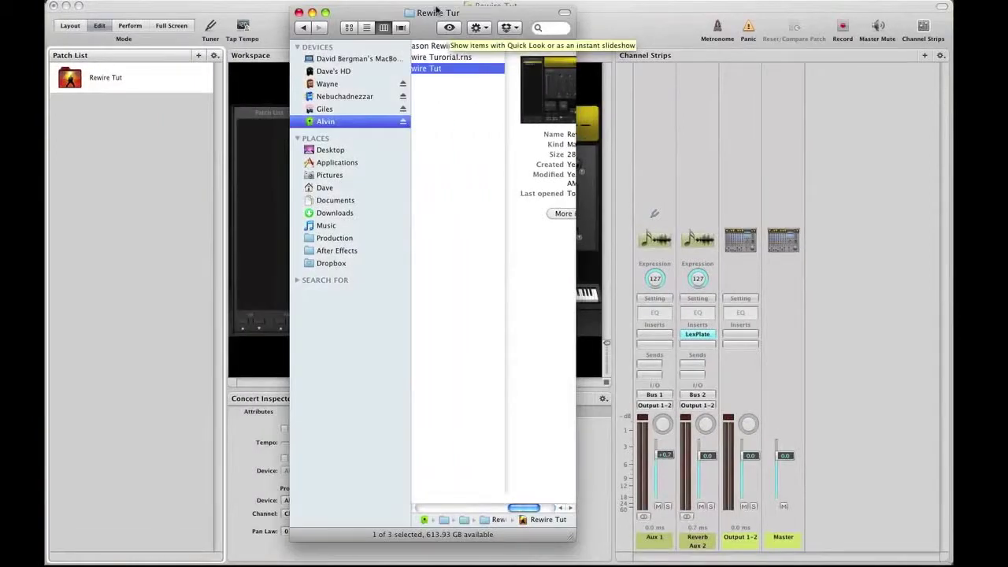
{"action": "scroll", "coordinate": [445, 101], "scroll_direction": "left", "scroll_amount": 3}
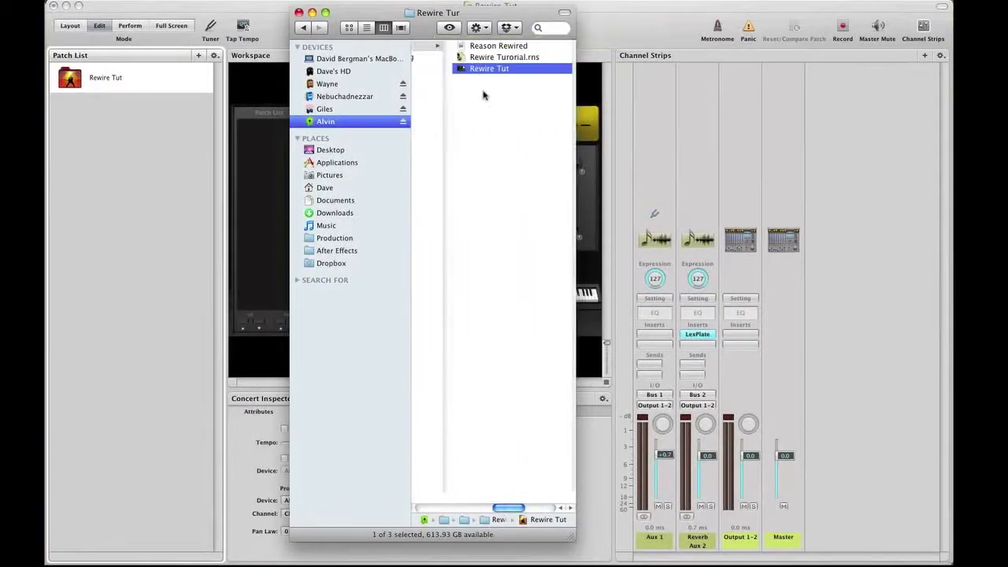
{"action": "left_click", "coordinate": [492, 58]}
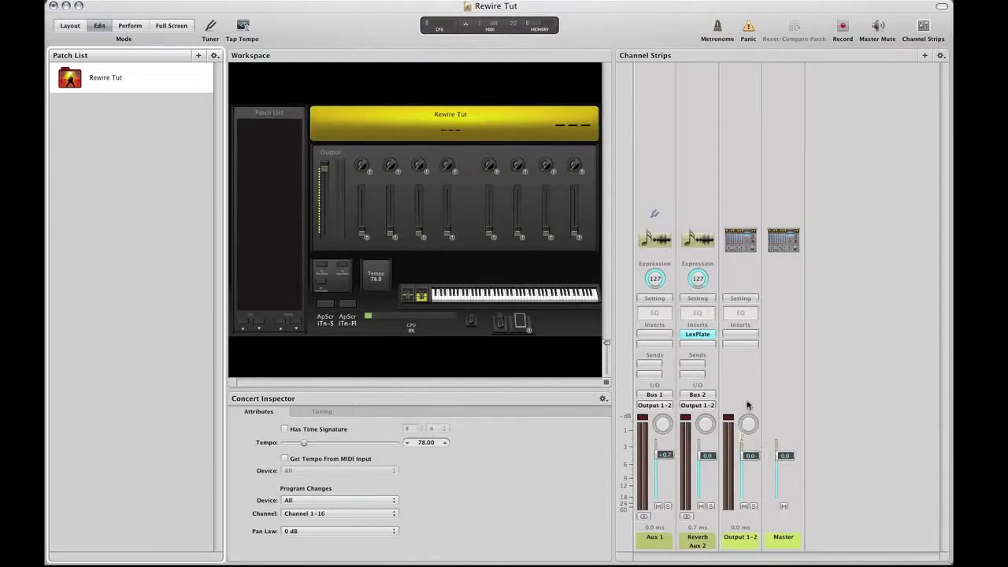
Add a new patch to the concert and rename it 'Rewire Test'.
{"action": "left_click", "coordinate": [200, 57]}
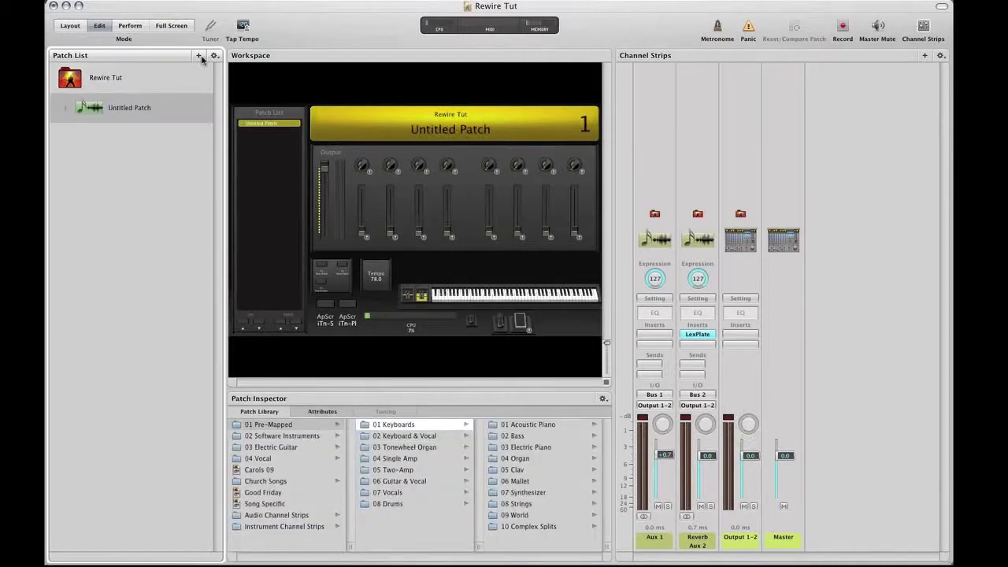
{"action": "left_click", "coordinate": [137, 109]}
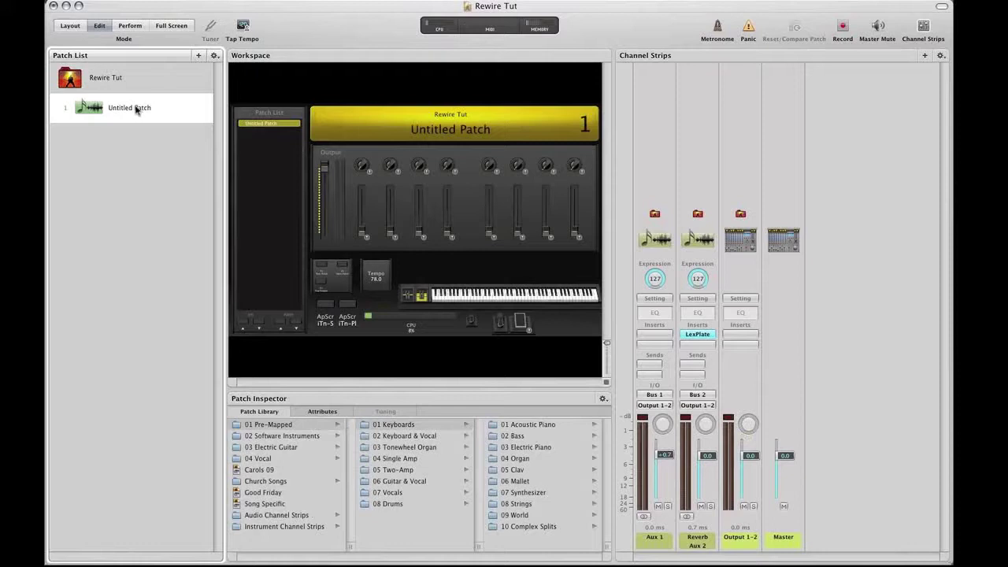
{"action": "double_click", "coordinate": [137, 108]}
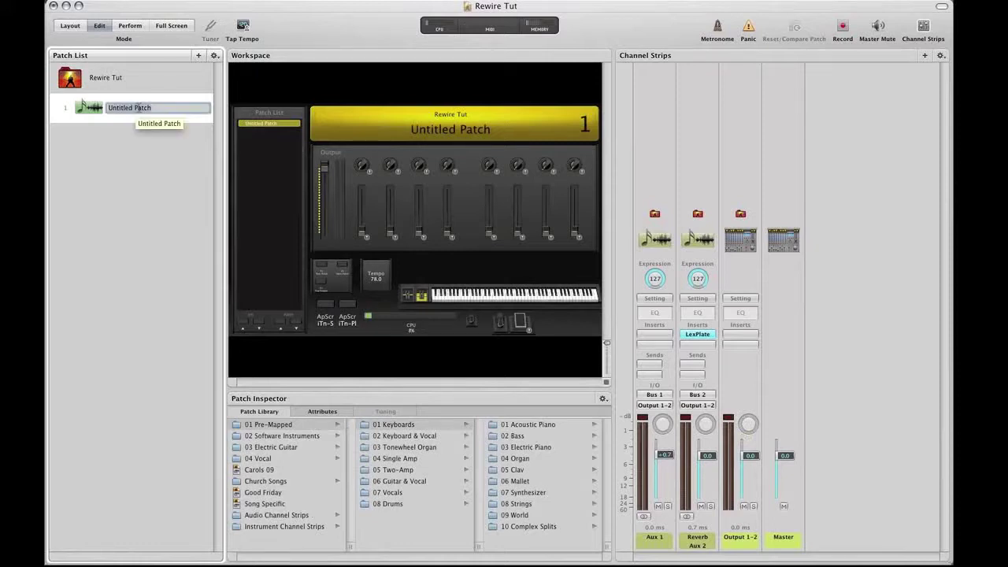
{"action": "type", "text": "Rewire "}
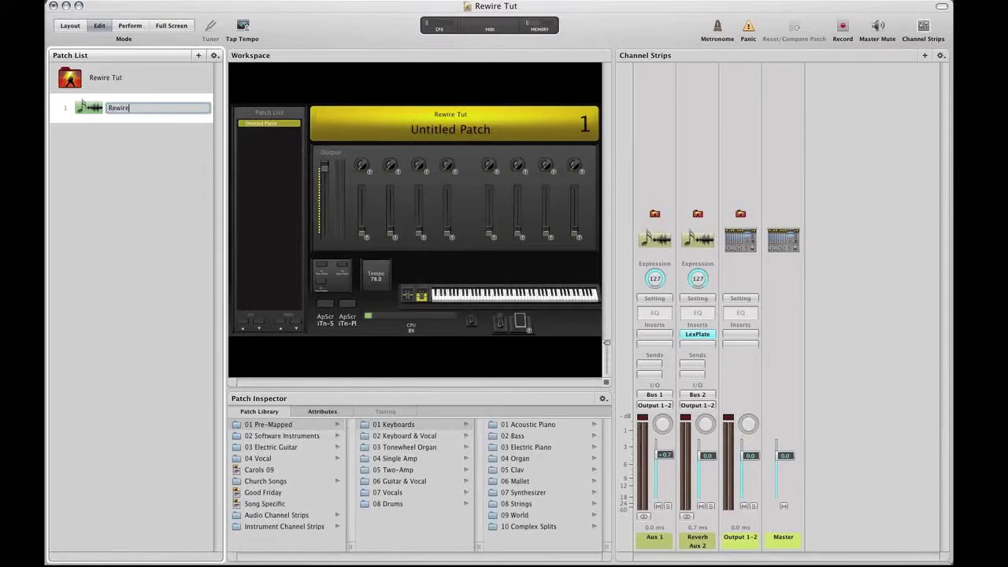
{"action": "type", "text": "Tes"}
{"action": "type", "text": "t"}
{"action": "key", "text": "Return"}
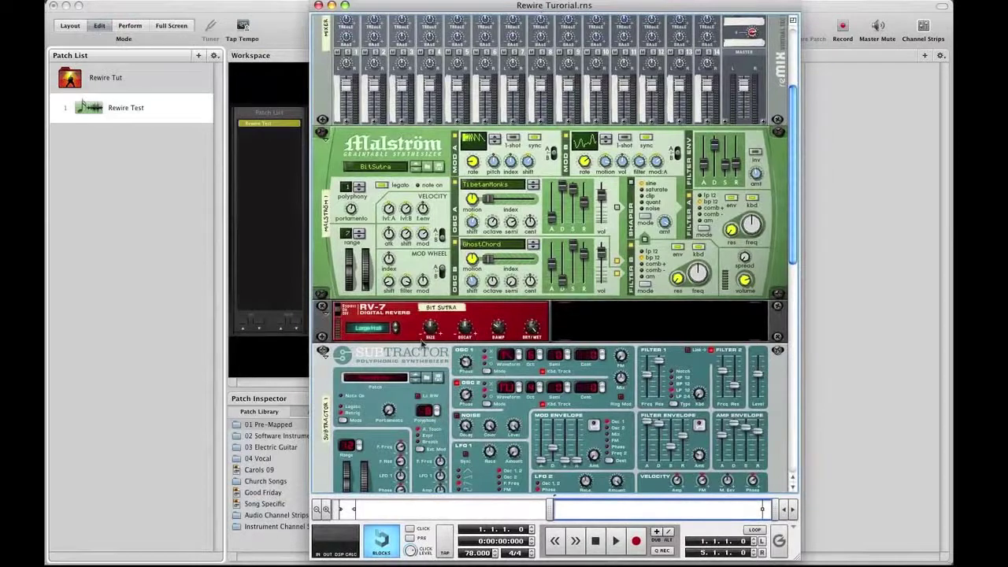
Scroll up and down through the Reason rack to review its devices.
{"action": "scroll", "coordinate": [403, 148], "scroll_direction": "down", "scroll_amount": 1}
{"action": "scroll", "coordinate": [404, 148], "scroll_direction": "down", "scroll_amount": 4}
{"action": "scroll", "coordinate": [394, 315], "scroll_direction": "up", "scroll_amount": 8}
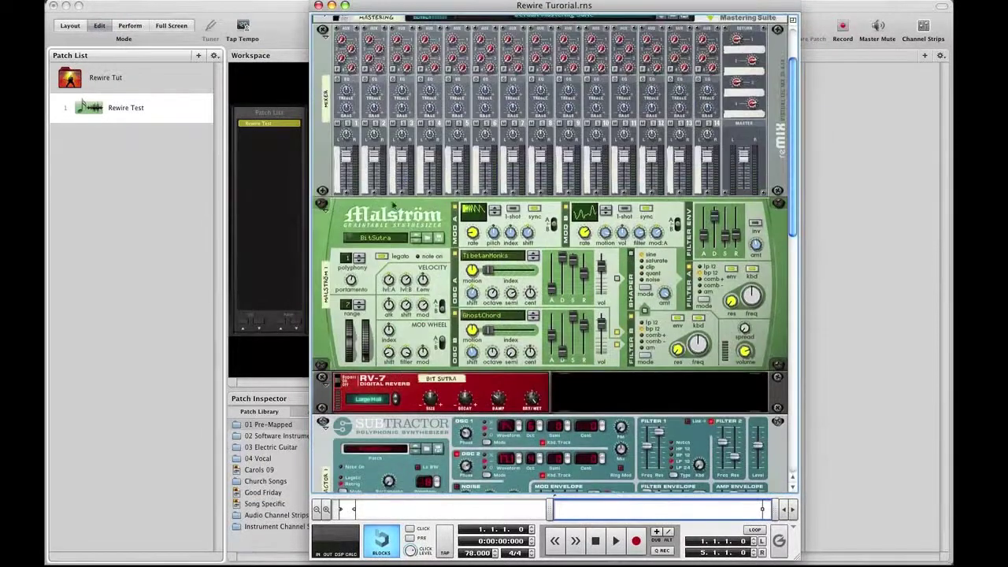
{"action": "mouse_move", "coordinate": [389, 329]}
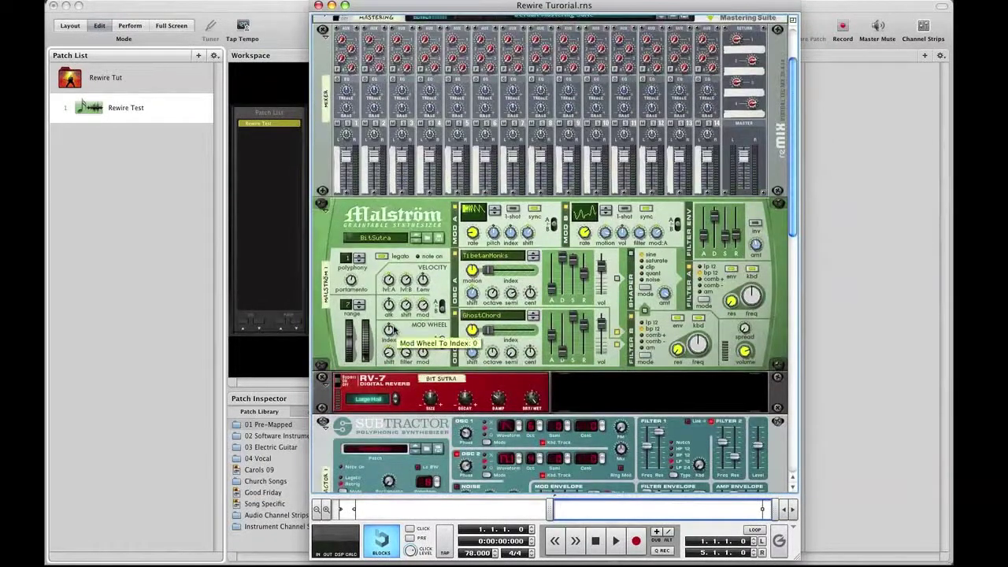
{"action": "scroll", "coordinate": [391, 329], "scroll_direction": "down", "scroll_amount": 1}
{"action": "scroll", "coordinate": [390, 329], "scroll_direction": "down", "scroll_amount": 3}
{"action": "scroll", "coordinate": [457, 262], "scroll_direction": "up", "scroll_amount": 5}
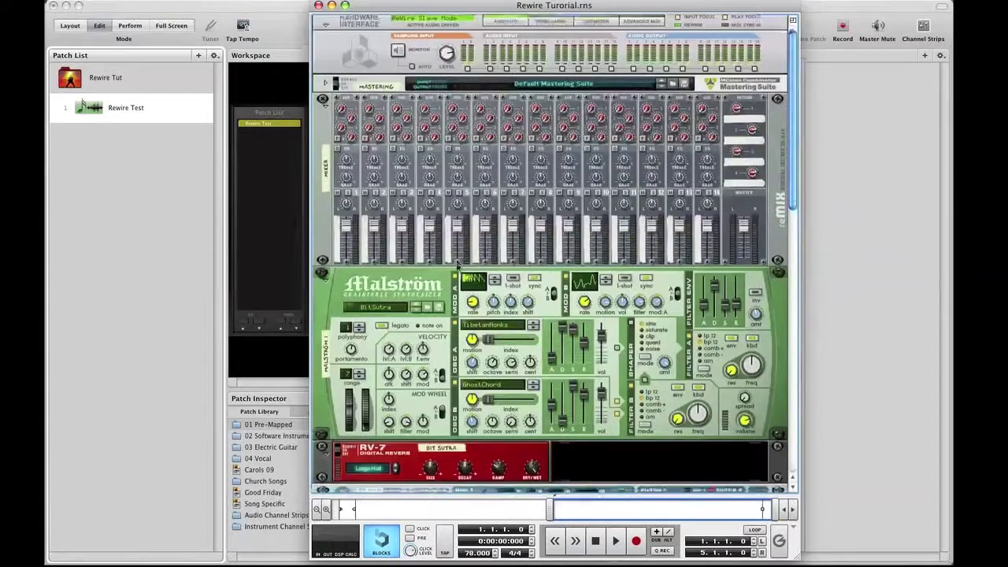
{"action": "scroll", "coordinate": [457, 262], "scroll_direction": "down", "scroll_amount": 3}
{"action": "scroll", "coordinate": [524, 398], "scroll_direction": "down", "scroll_amount": 4}
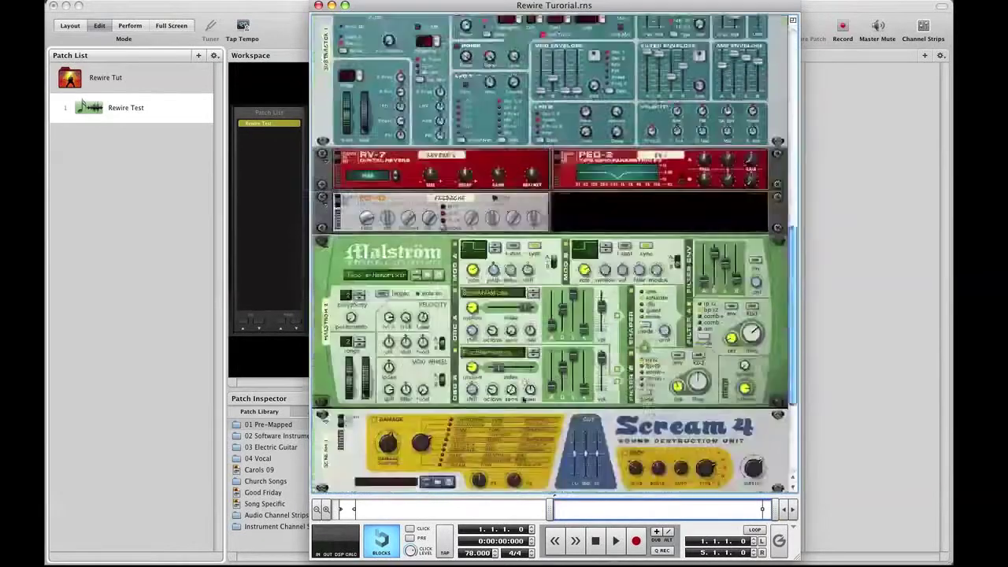
{"action": "scroll", "coordinate": [524, 397], "scroll_direction": "down", "scroll_amount": 2}
{"action": "scroll", "coordinate": [523, 398], "scroll_direction": "up", "scroll_amount": 10}
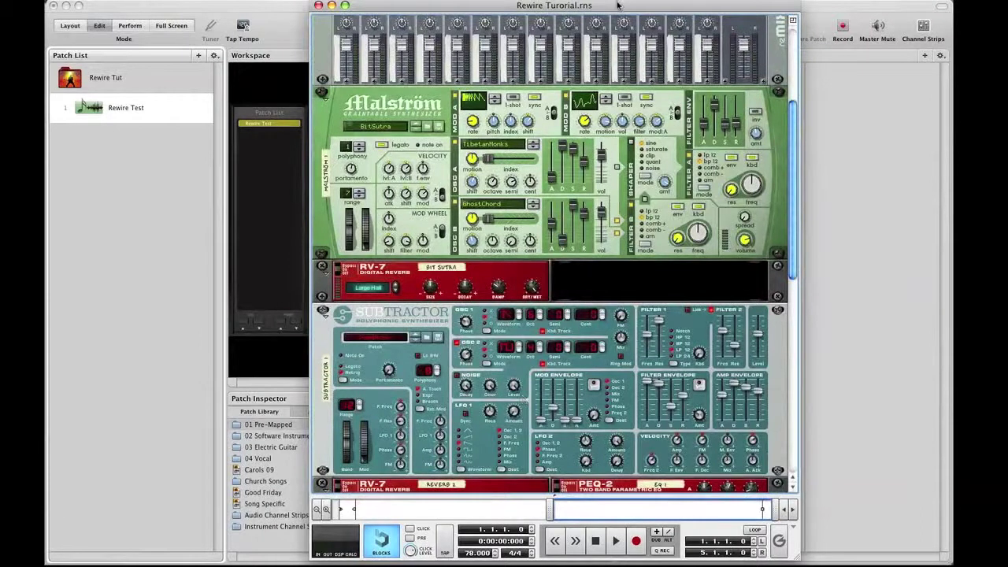
Flip the Reason rack to its rear view to show the cable connections.
{"action": "key", "text": "Tab"}
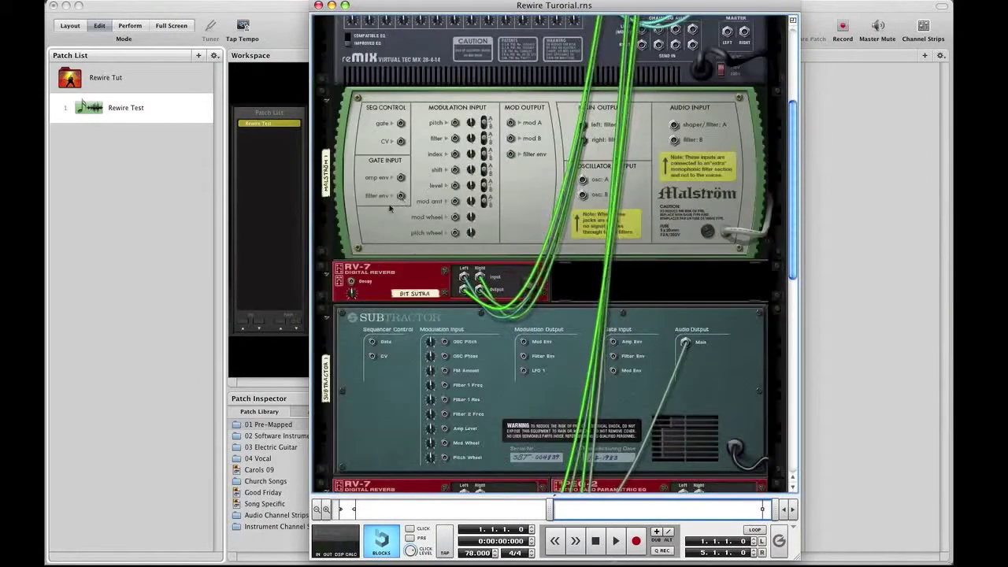
{"action": "scroll", "coordinate": [389, 207], "scroll_direction": "up", "scroll_amount": 5}
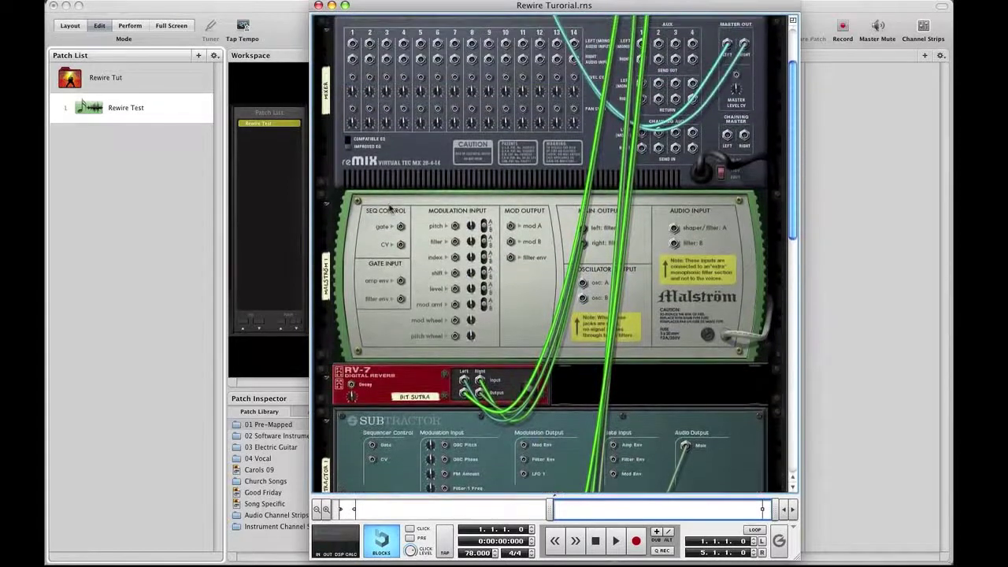
{"action": "key", "text": "Tab"}
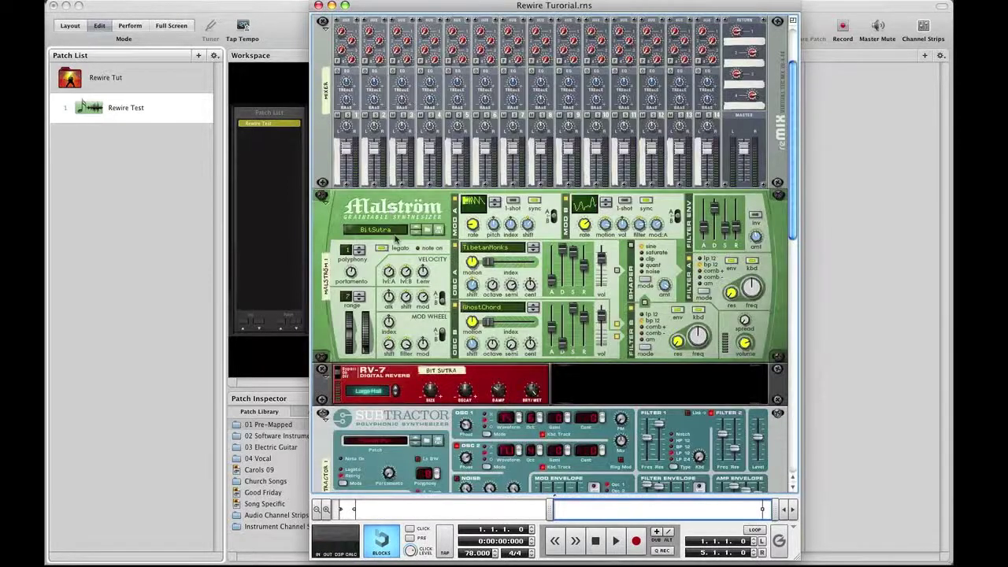
{"action": "key", "text": "Tab"}
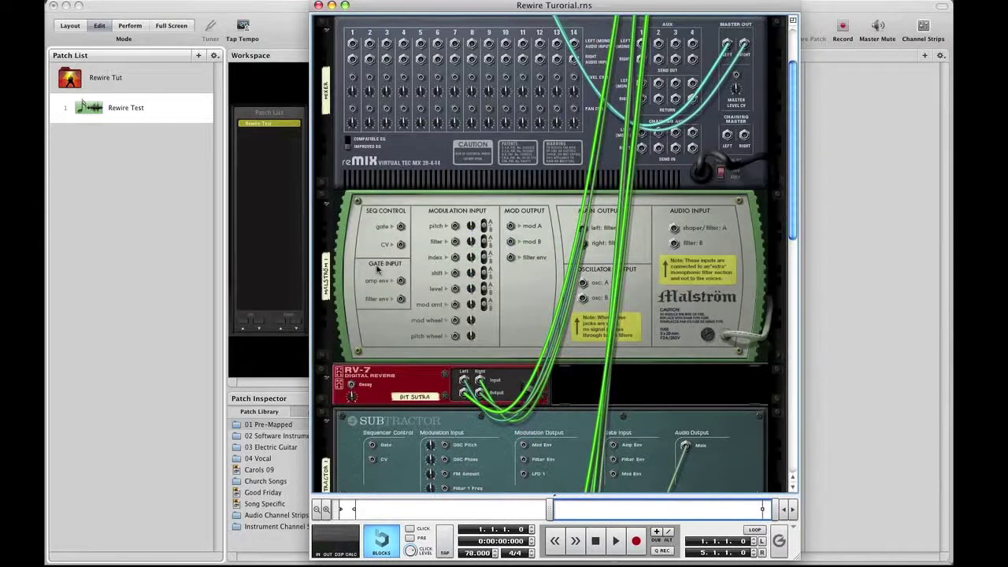
{"action": "scroll", "coordinate": [377, 269], "scroll_direction": "up", "scroll_amount": 3}
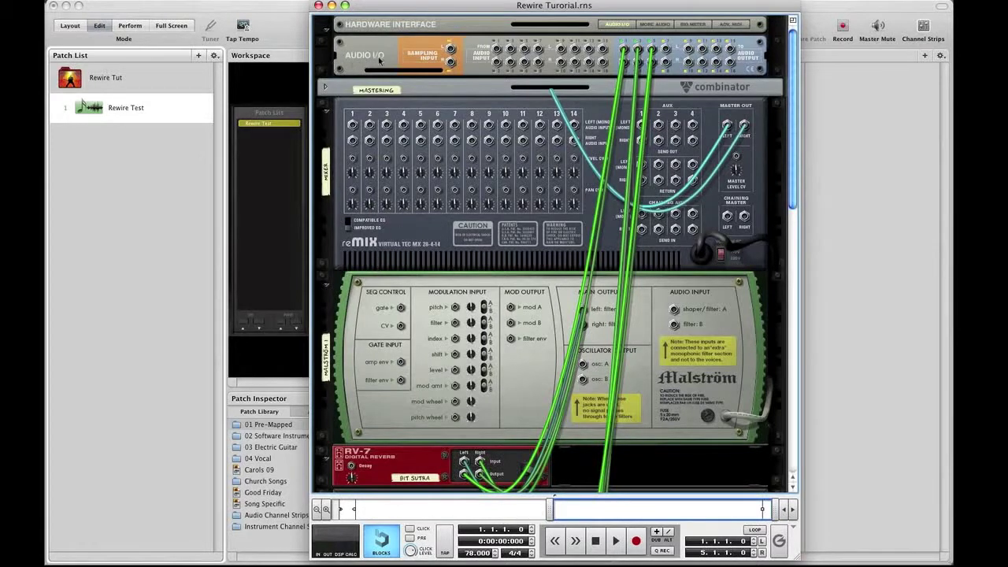
{"action": "key", "text": "Tab"}
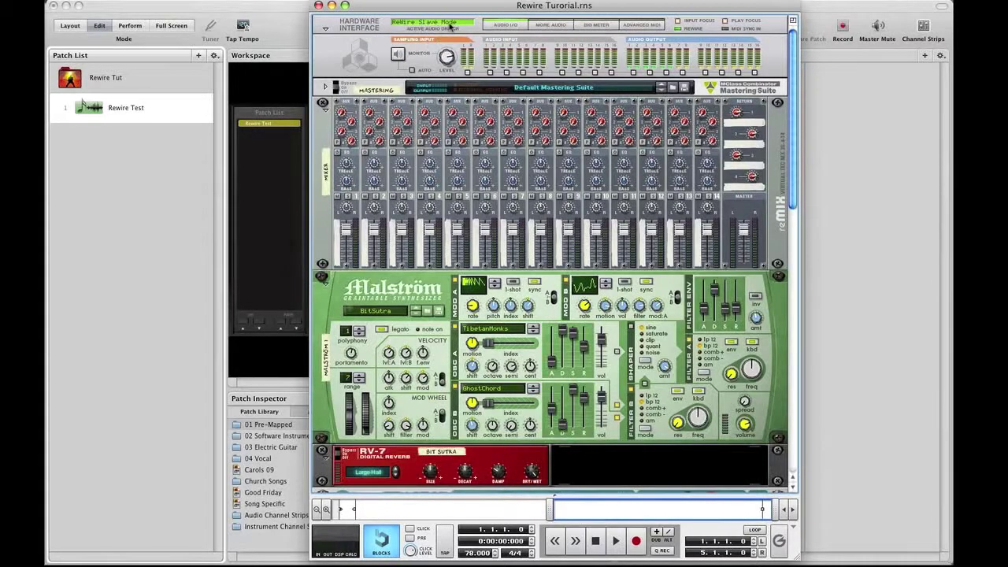
{"action": "key", "text": "Tab"}
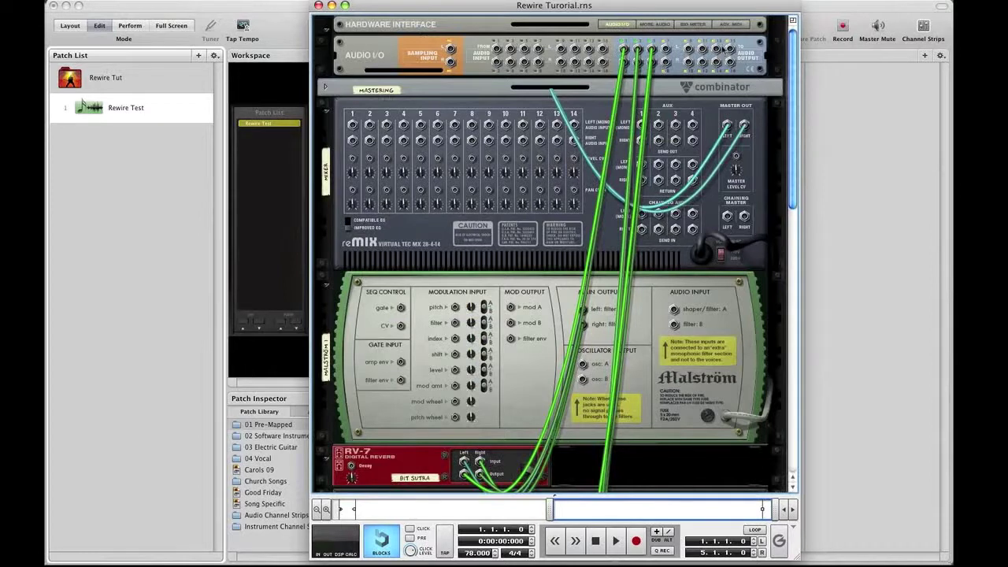
{"action": "left_click", "coordinate": [659, 26]}
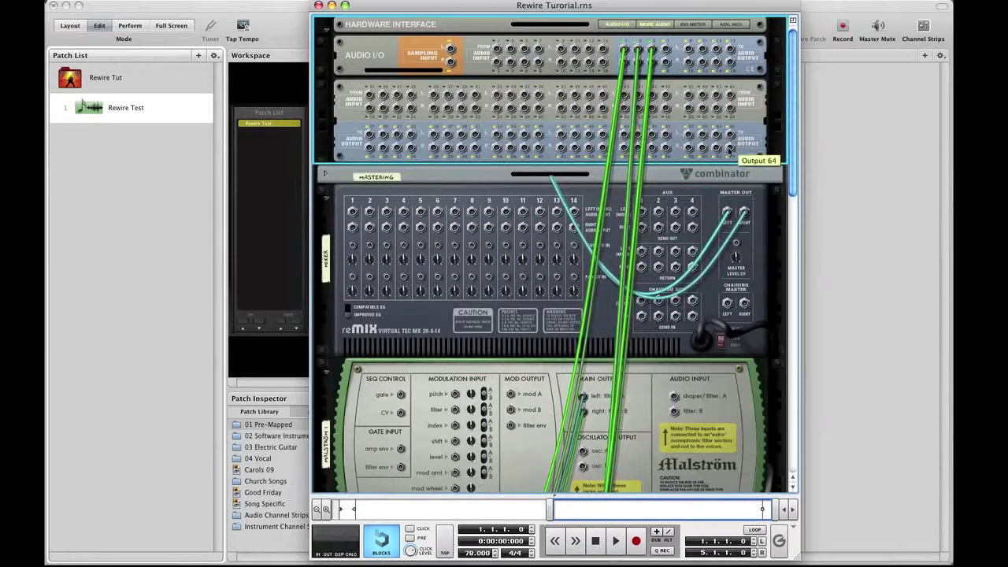
{"action": "left_click", "coordinate": [648, 29]}
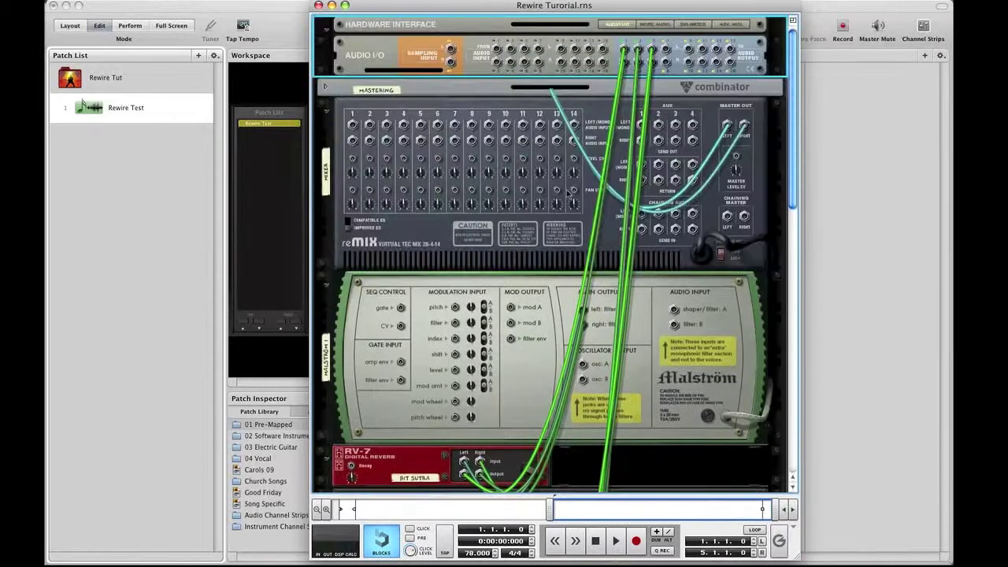
Unplug a cable from the Hardware Interface audio outputs.
{"action": "scroll", "coordinate": [567, 192], "scroll_direction": "down", "scroll_amount": 5}
{"action": "scroll", "coordinate": [567, 193], "scroll_direction": "up", "scroll_amount": 5}
{"action": "left_click_drag", "start_coordinate": [624, 51], "coordinate": [618, 53]}
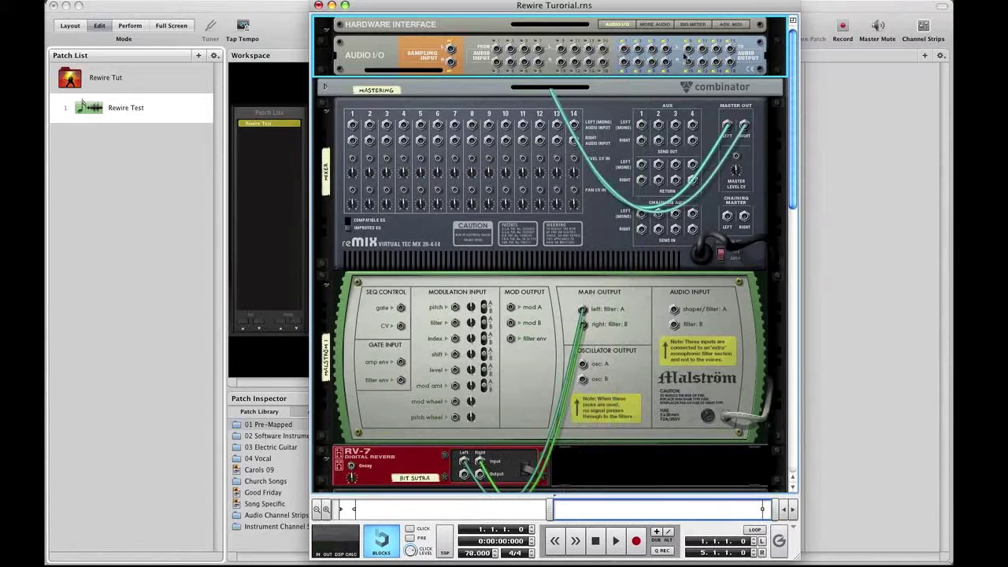
Route the RV-7 reverb's left output cable to the Hardware Interface audio outputs.
{"action": "scroll", "coordinate": [558, 161], "scroll_direction": "down", "scroll_amount": 5}
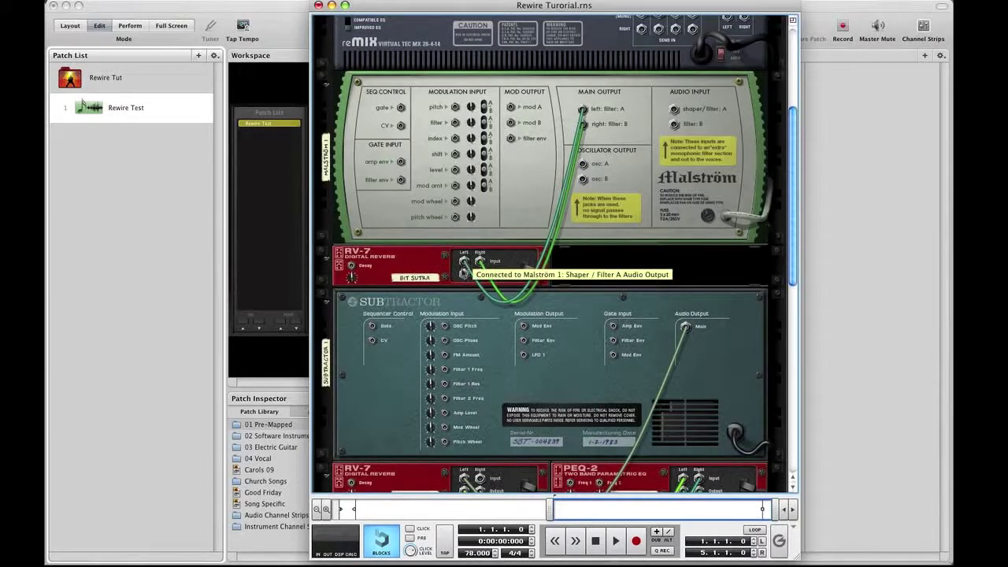
{"action": "left_click", "coordinate": [465, 276]}
{"action": "right_click", "coordinate": [465, 277]}
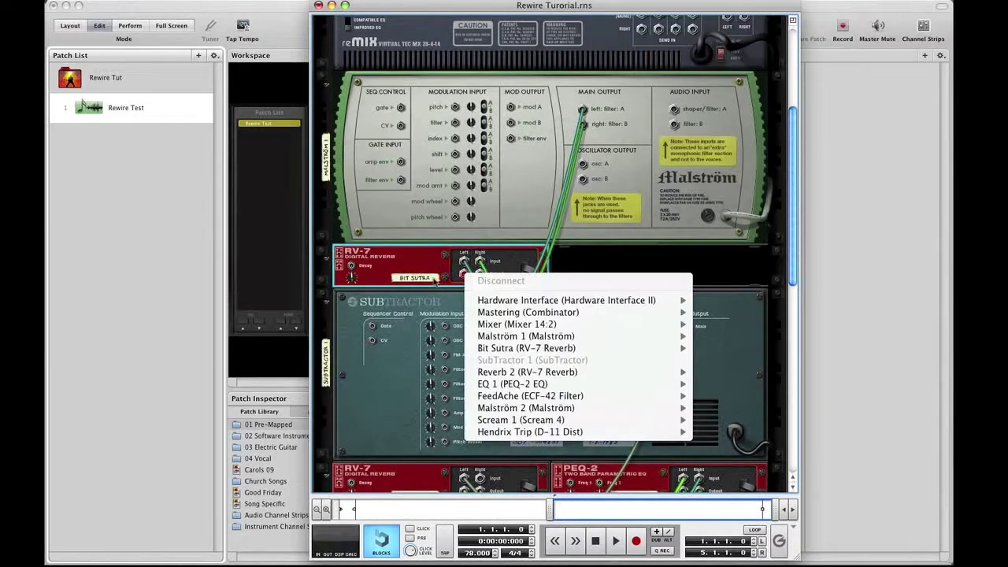
{"action": "left_click", "coordinate": [438, 281]}
{"action": "mouse_move", "coordinate": [466, 274]}
{"action": "left_mouse_down"}
{"action": "mouse_move", "coordinate": [445, 338]}
{"action": "mouse_move", "coordinate": [582, 26]}
{"action": "mouse_move", "coordinate": [624, 49]}
{"action": "left_mouse_up"}
{"action": "scroll", "coordinate": [538, 123], "scroll_direction": "down", "scroll_amount": 3}
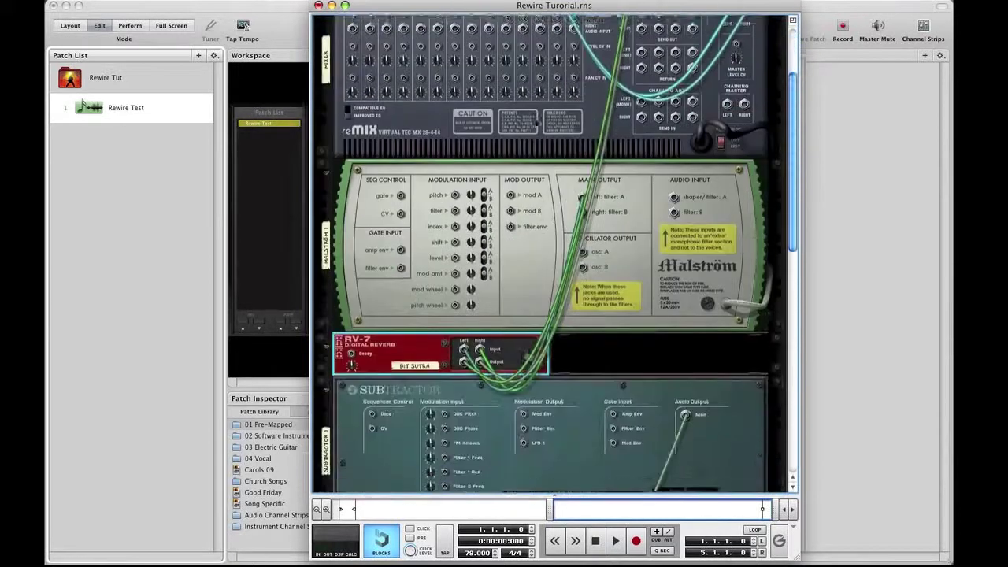
{"action": "scroll", "coordinate": [538, 124], "scroll_direction": "down", "scroll_amount": 1}
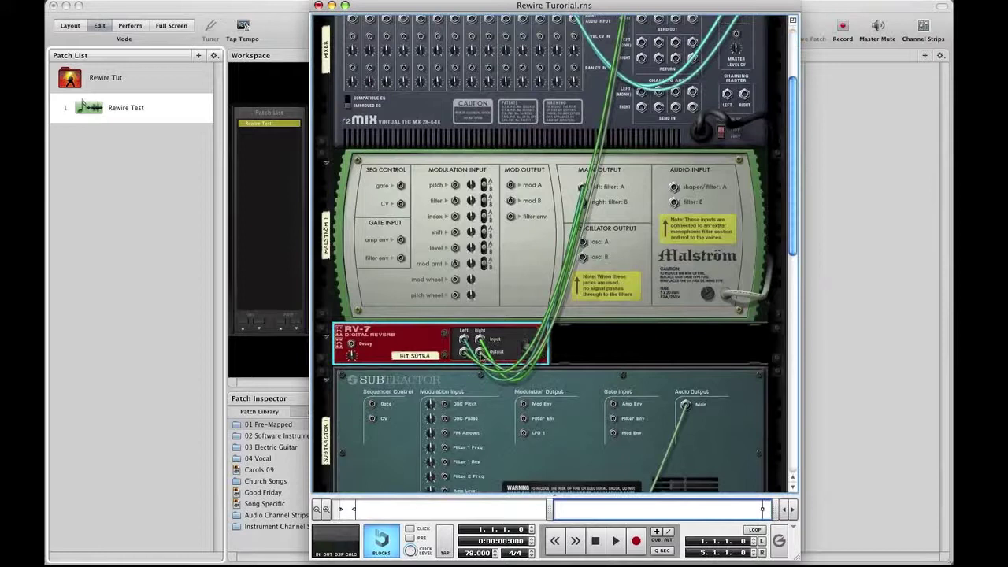
{"action": "scroll", "coordinate": [384, 295], "scroll_direction": "down", "scroll_amount": 3}
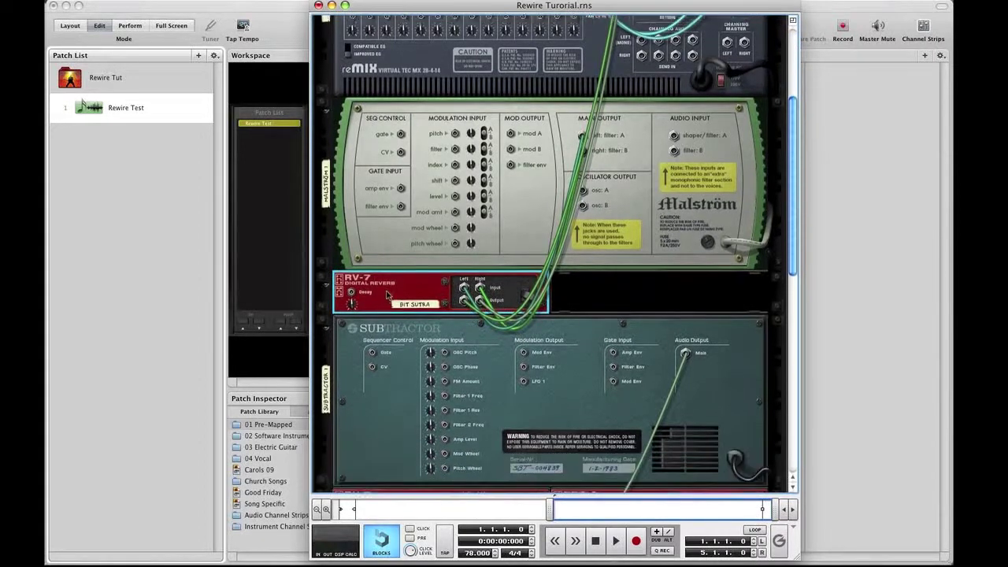
Drag the ECF-42 filter's cable up to the Hardware Interface audio outputs.
{"action": "scroll", "coordinate": [386, 293], "scroll_direction": "down", "scroll_amount": 3}
{"action": "scroll", "coordinate": [386, 292], "scroll_direction": "down", "scroll_amount": 3}
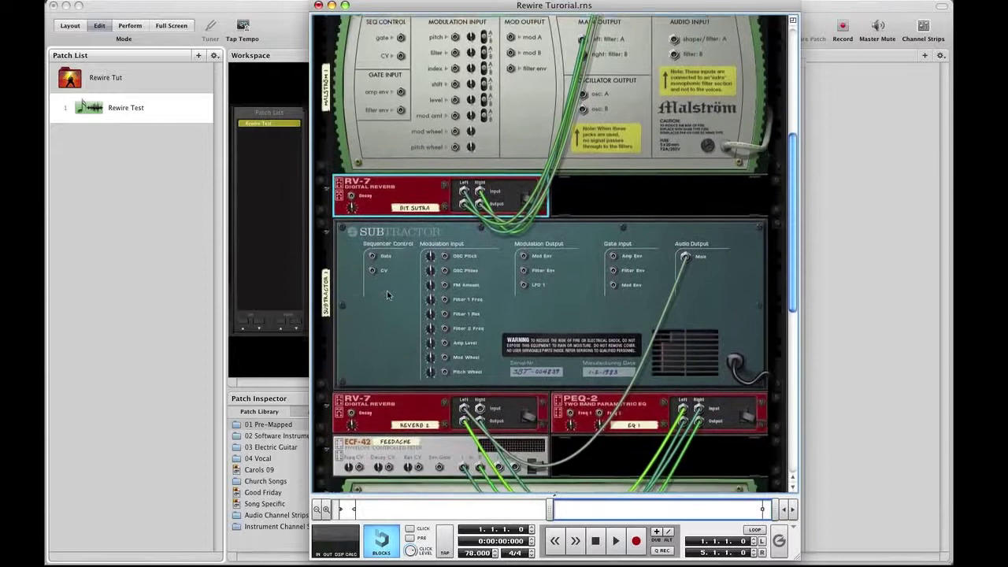
{"action": "scroll", "coordinate": [387, 291], "scroll_direction": "down", "scroll_amount": 2}
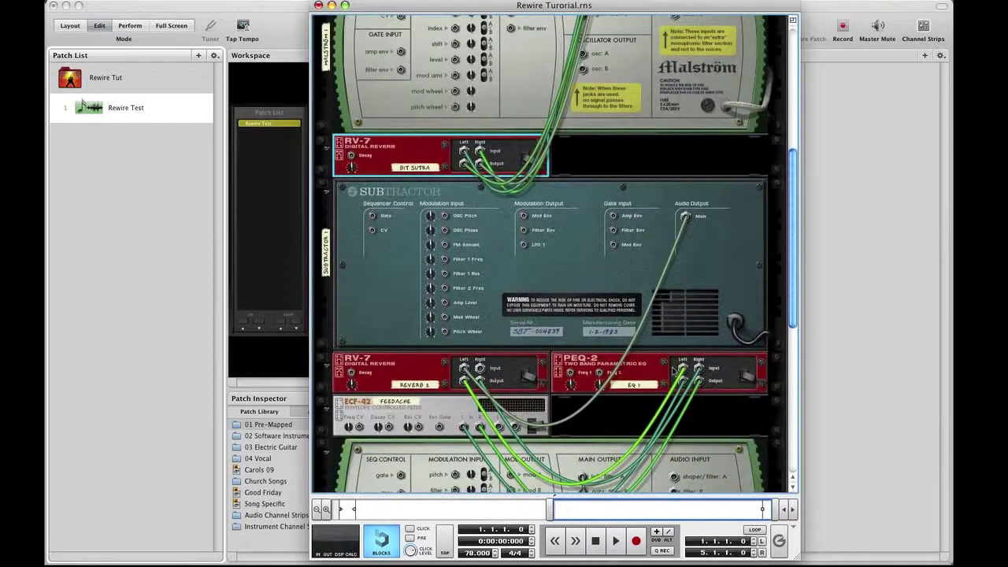
{"action": "scroll", "coordinate": [673, 371], "scroll_direction": "down", "scroll_amount": 3}
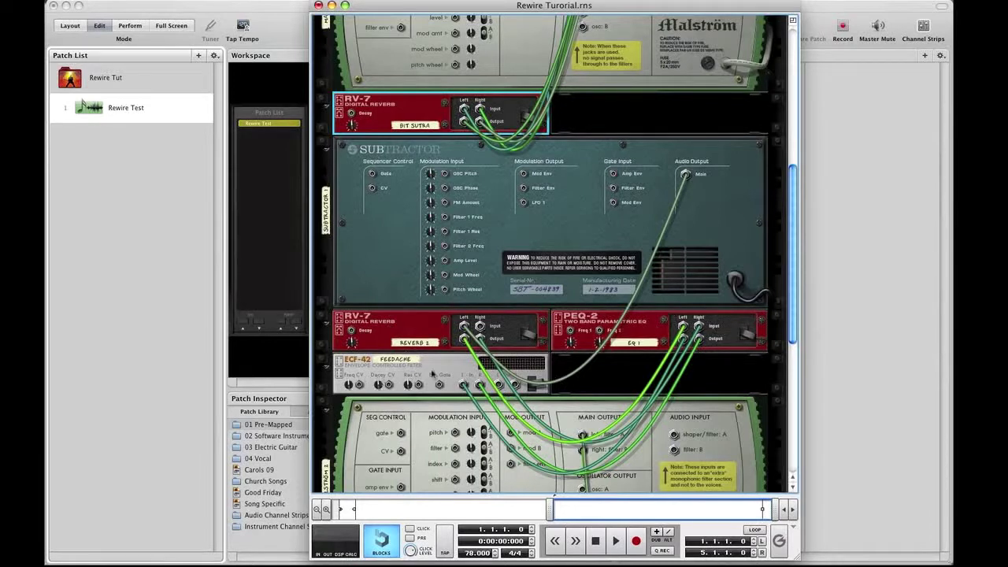
{"action": "left_click", "coordinate": [498, 386]}
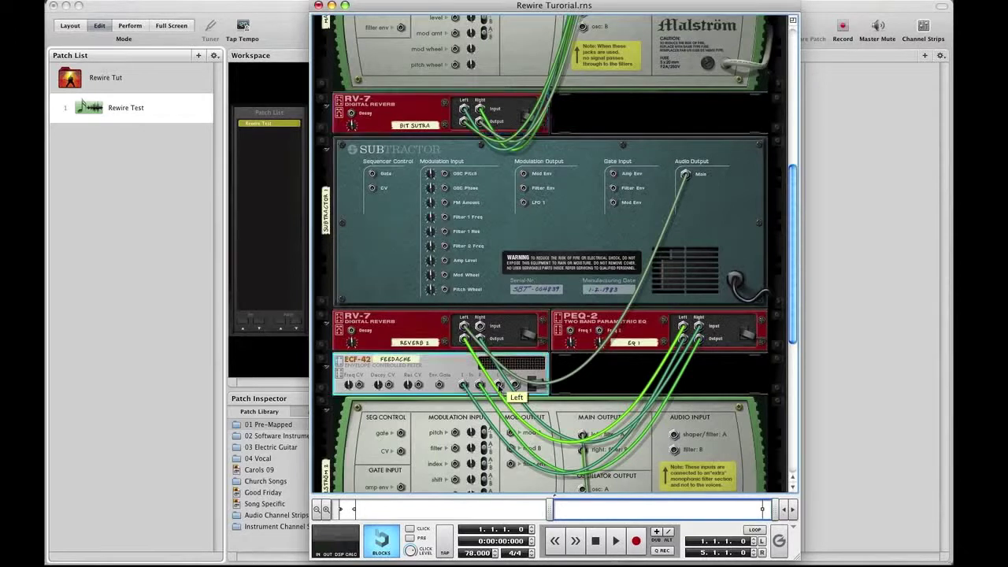
{"action": "left_click_drag", "start_coordinate": [498, 386], "coordinate": [606, 115]}
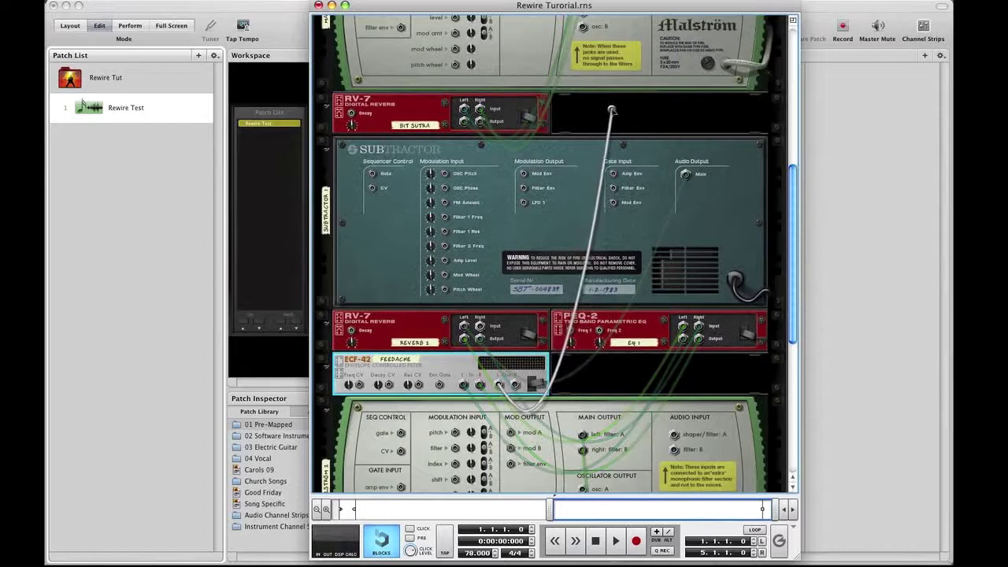
{"action": "mouse_move", "coordinate": [606, 115]}
{"action": "left_mouse_down"}
{"action": "mouse_move", "coordinate": [498, 531]}
{"action": "mouse_move", "coordinate": [639, 6]}
{"action": "mouse_move", "coordinate": [642, 62]}
{"action": "mouse_move", "coordinate": [652, 50]}
{"action": "left_mouse_up"}
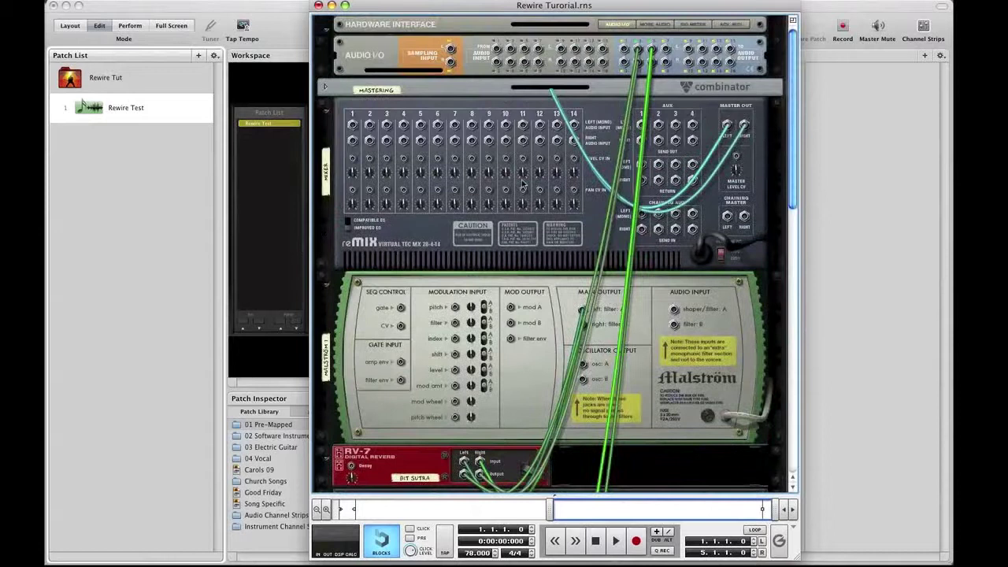
Show the rack front with Advanced MIDI, and disable both keyboards in Keyboards and Control Surfaces preferences.
{"action": "key", "text": "Tab"}
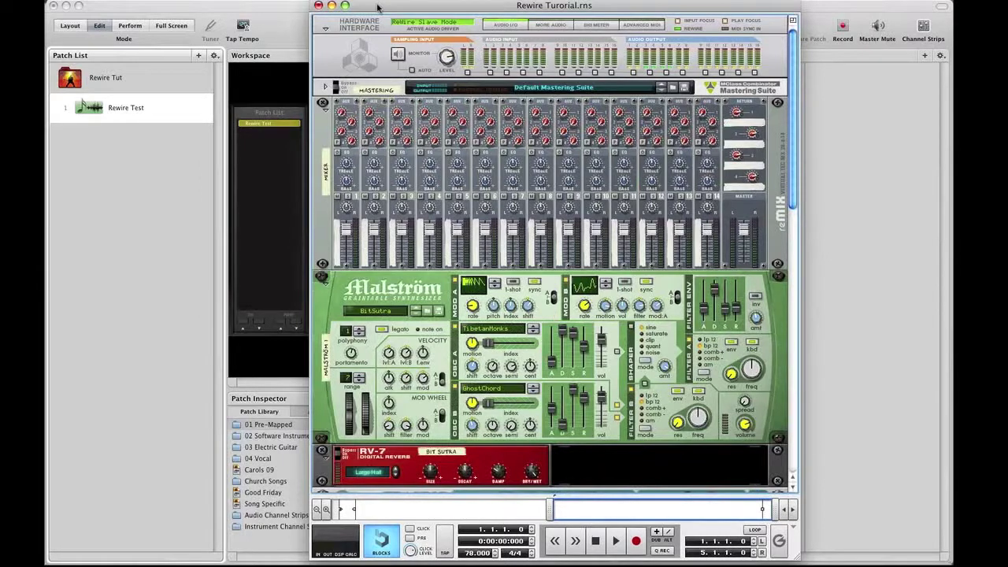
{"action": "left_click", "coordinate": [635, 26]}
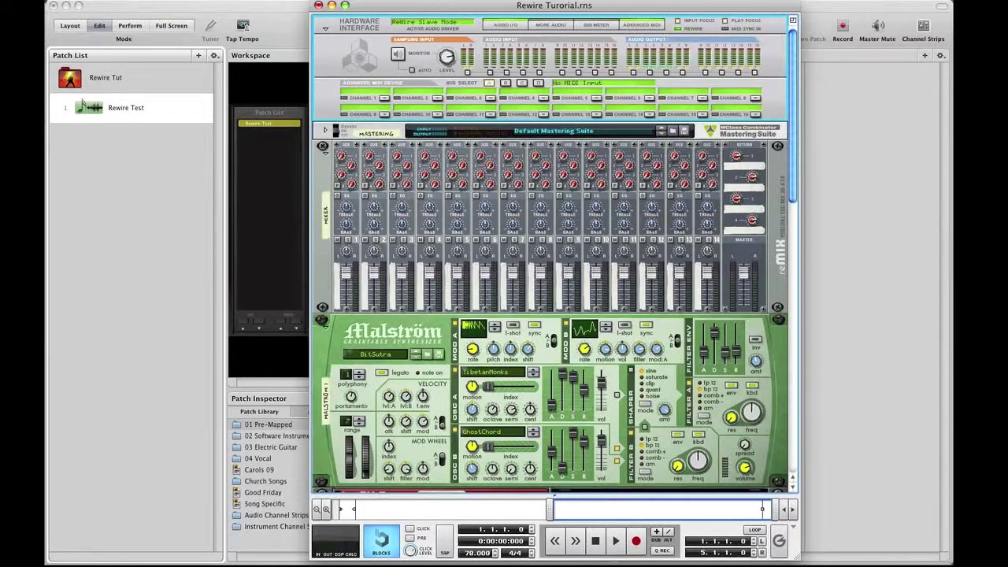
{"action": "key", "text": "super+comma"}
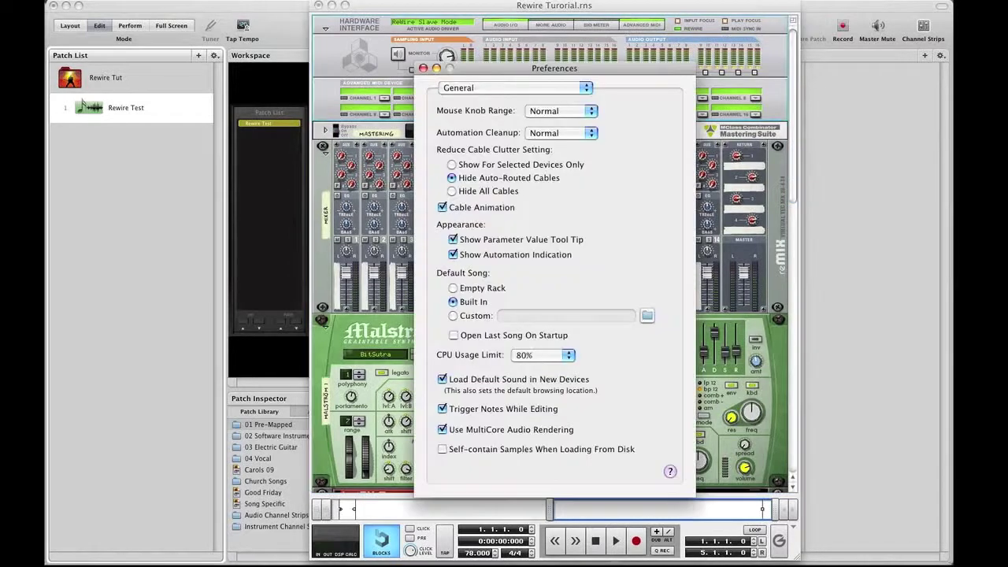
{"action": "left_click_drag", "start_coordinate": [497, 78], "coordinate": [473, 76]}
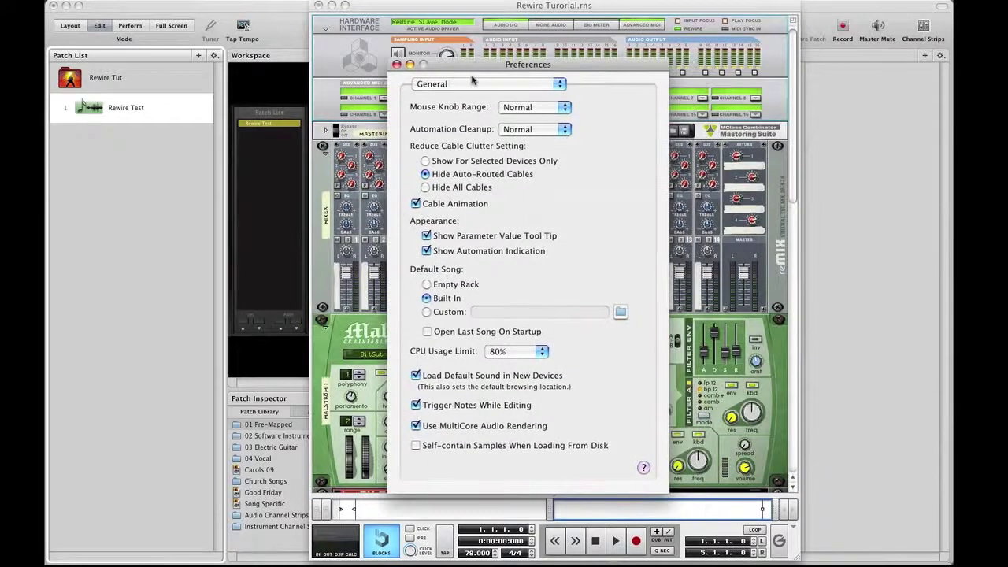
{"action": "left_click", "coordinate": [473, 80]}
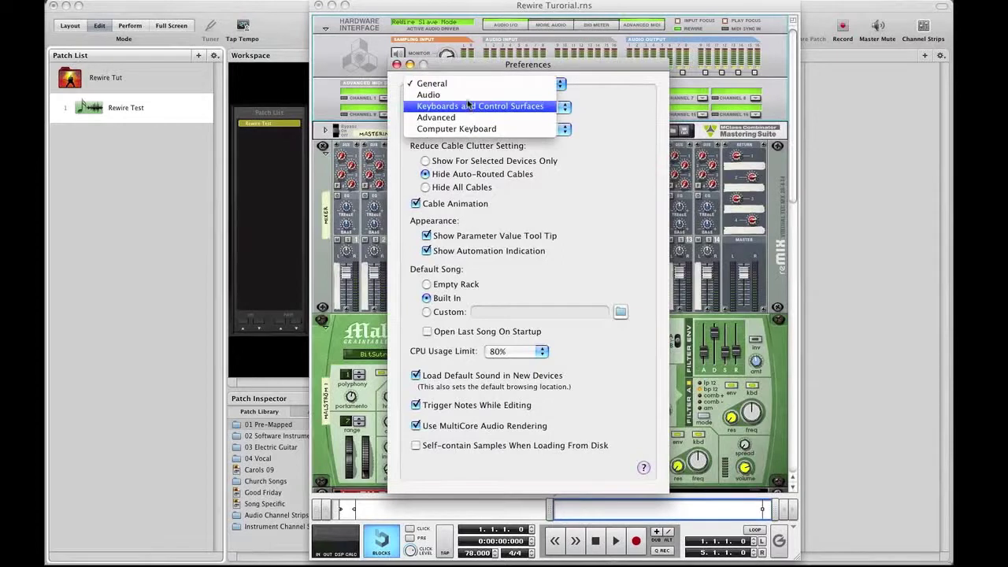
{"action": "left_click", "coordinate": [469, 108]}
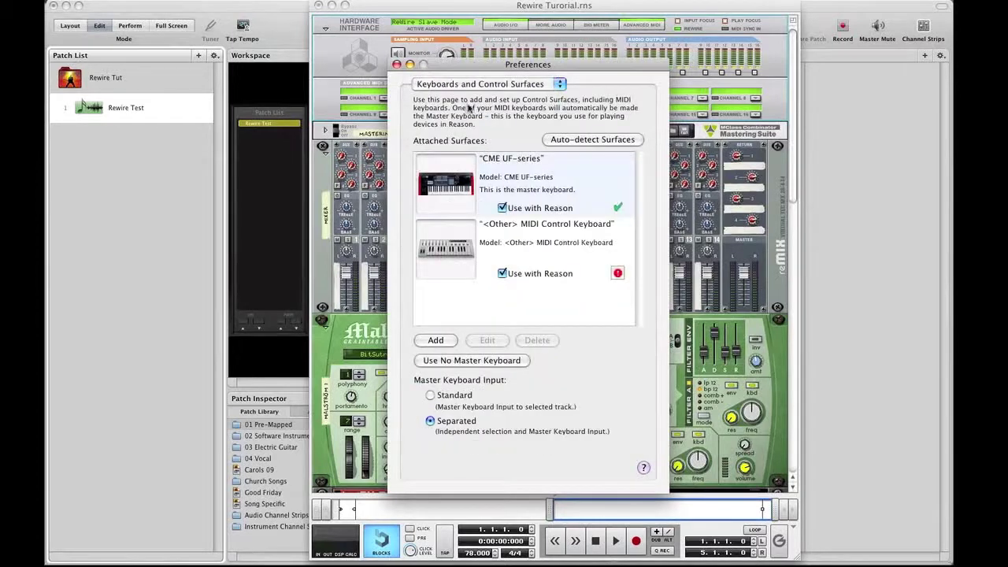
{"action": "left_click", "coordinate": [502, 208]}
{"action": "left_click", "coordinate": [504, 273]}
{"action": "left_click", "coordinate": [455, 80]}
{"action": "left_click", "coordinate": [587, 102]}
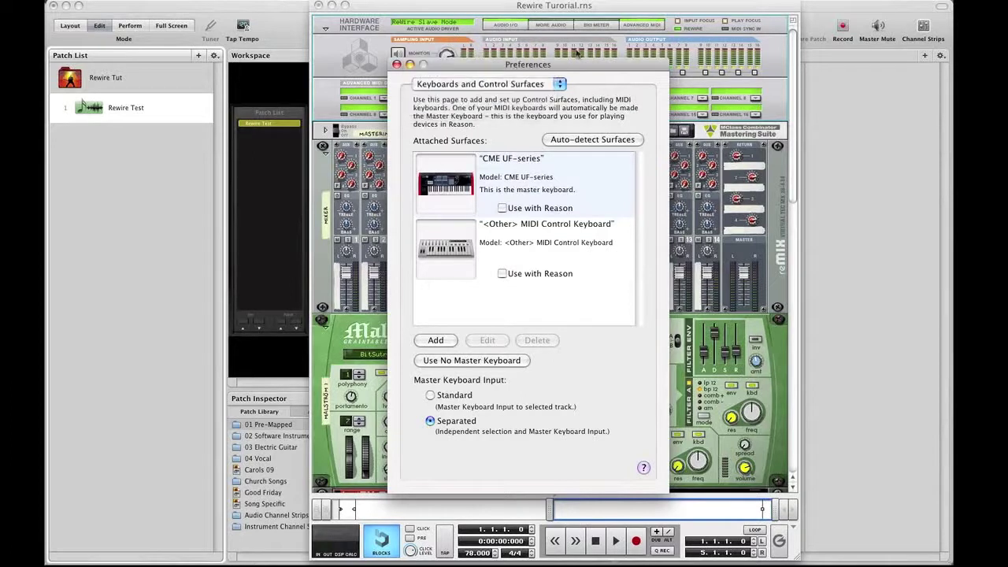
{"action": "left_click_drag", "start_coordinate": [575, 67], "coordinate": [776, 100]}
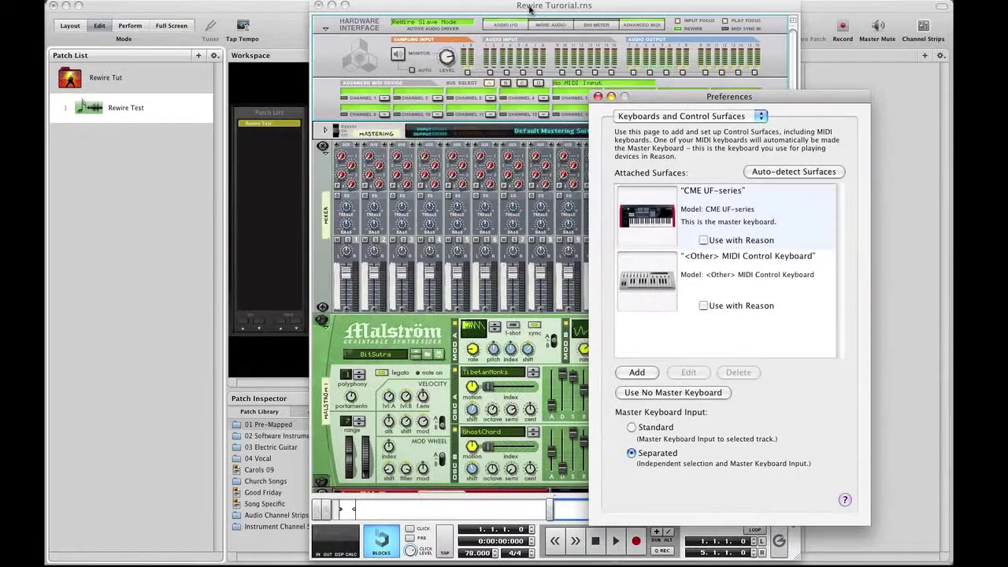
Close Reason's preferences and return to the MainStage window.
{"action": "left_click", "coordinate": [599, 97]}
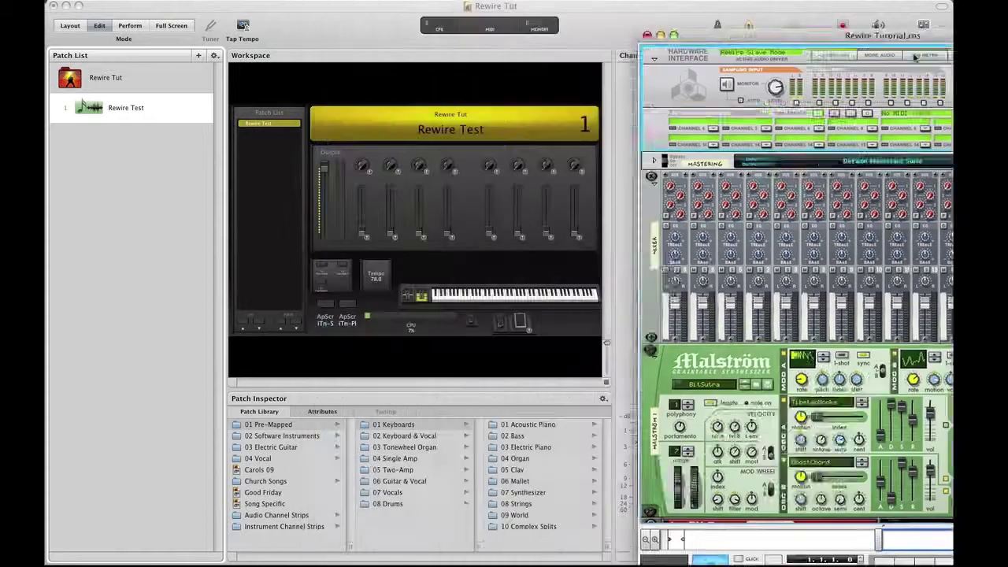
{"action": "key", "text": "super+Tab"}
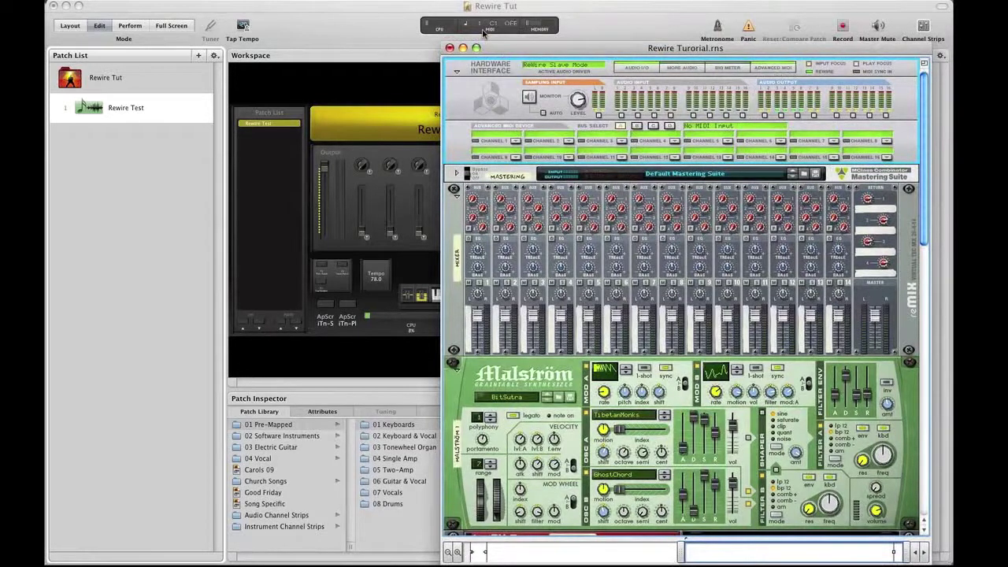
{"action": "left_click_drag", "start_coordinate": [509, 48], "coordinate": [474, 16]}
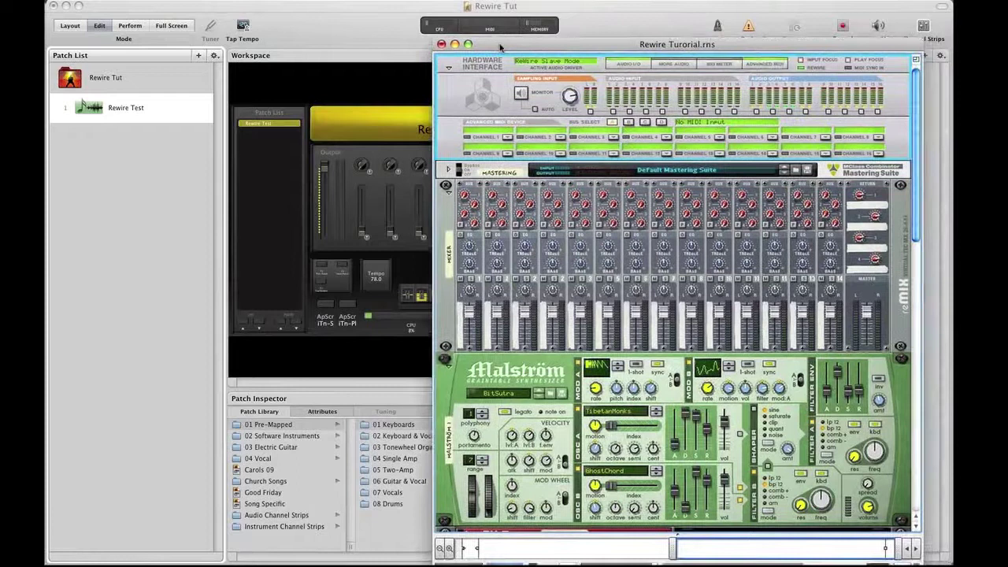
{"action": "key", "text": "super+Tab"}
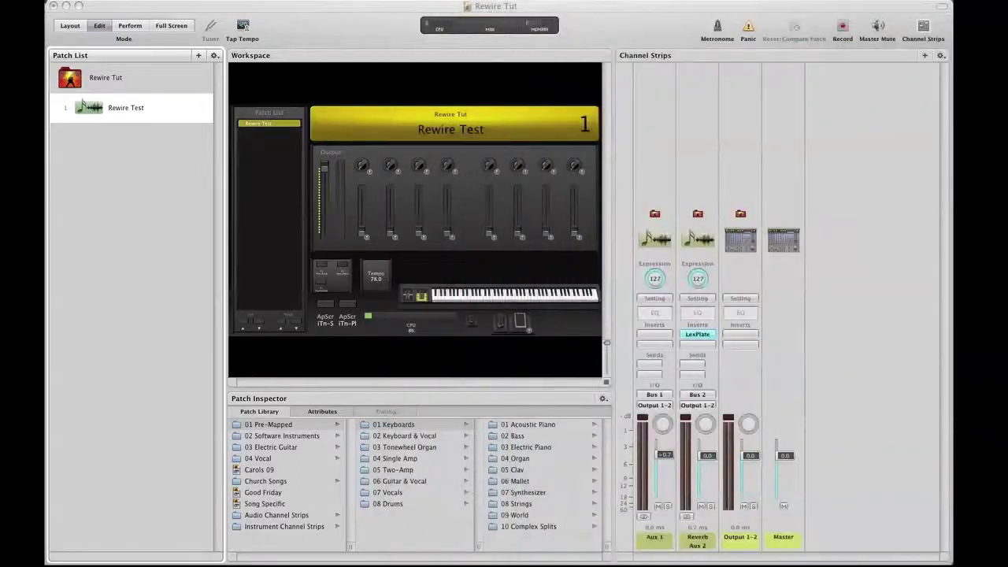
{"action": "left_click", "coordinate": [307, 5]}
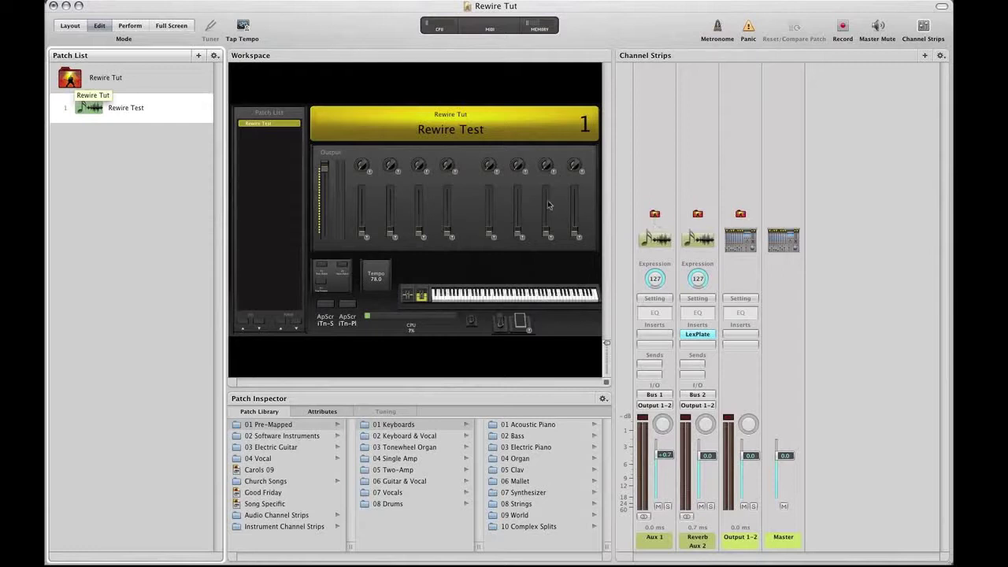
Select the Rewire Test patch and start adding a new channel strip to it.
{"action": "left_click", "coordinate": [673, 196]}
{"action": "left_click", "coordinate": [682, 196]}
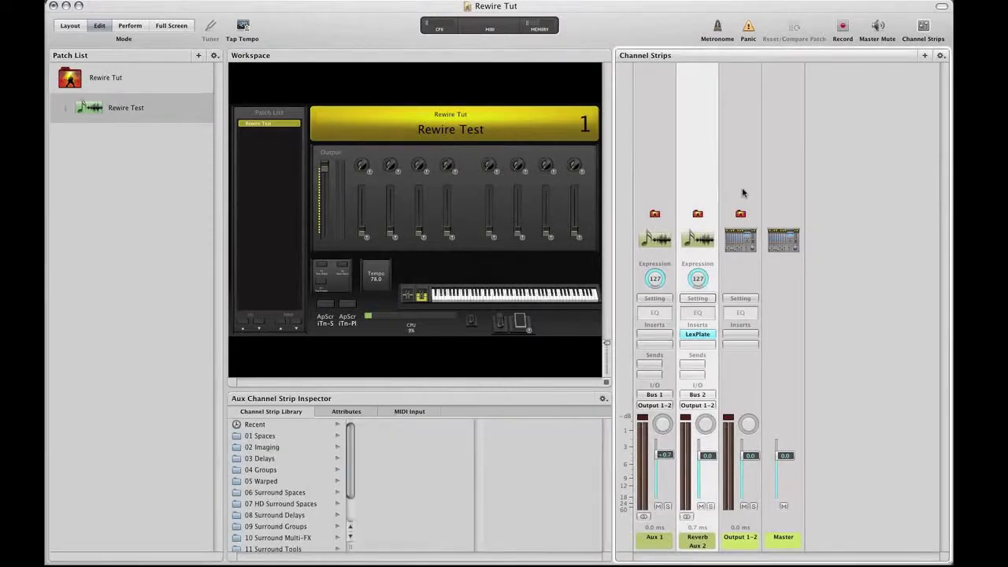
{"action": "left_click", "coordinate": [742, 192]}
{"action": "left_click", "coordinate": [687, 192]}
{"action": "left_click", "coordinate": [658, 192]}
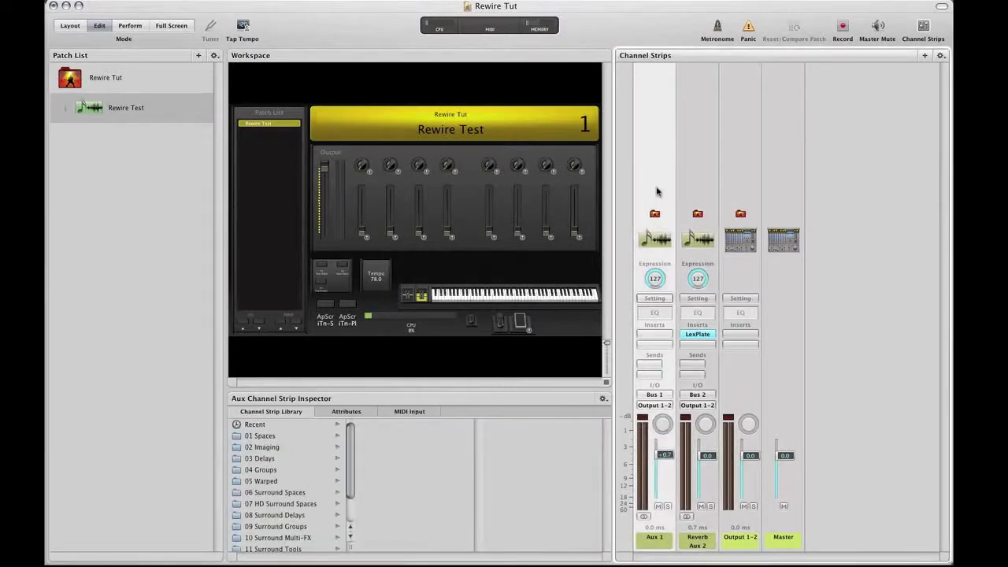
{"action": "left_click", "coordinate": [128, 114]}
{"action": "left_click", "coordinate": [89, 80]}
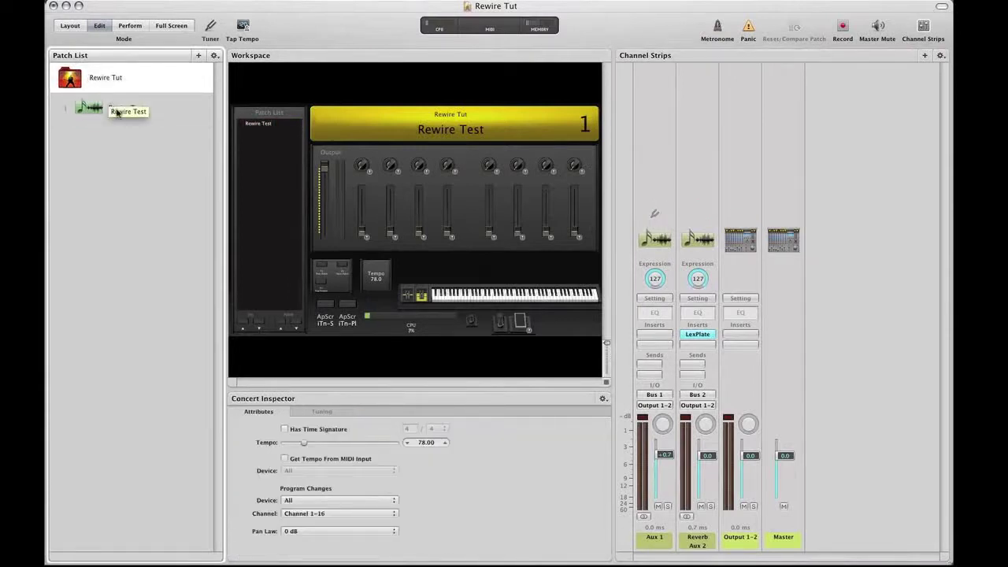
{"action": "left_click", "coordinate": [117, 113]}
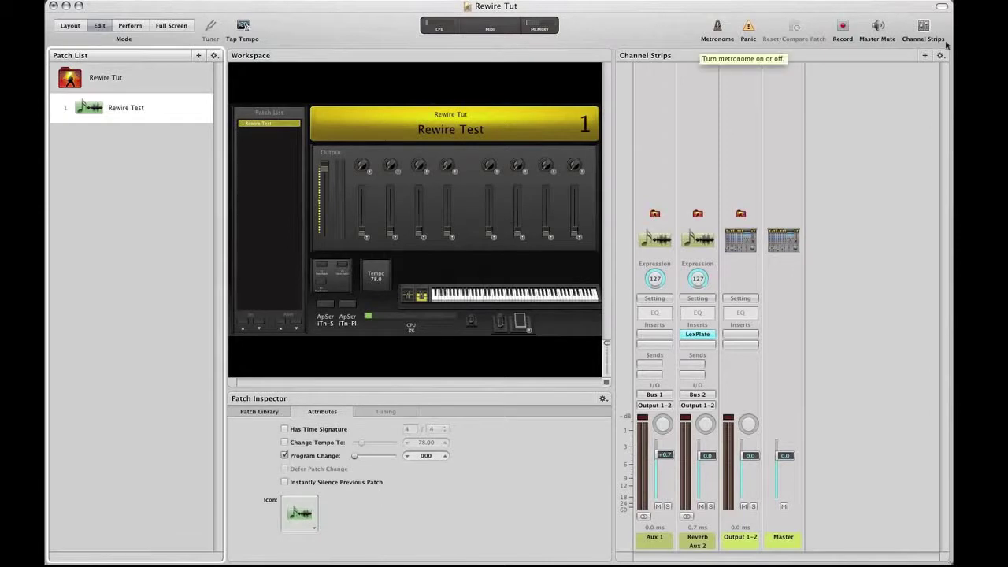
{"action": "left_click", "coordinate": [926, 57]}
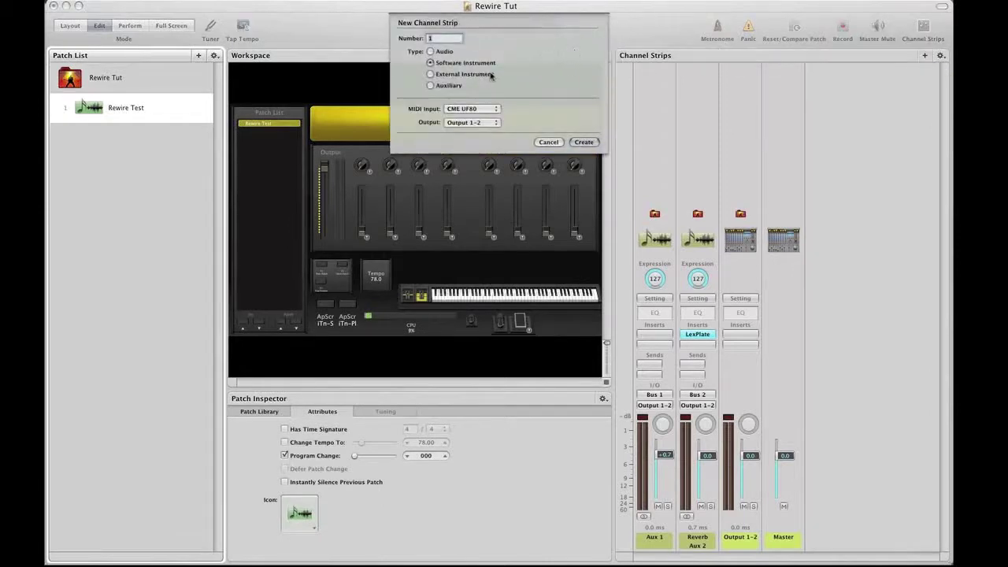
Make the new strip an External Instrument with CME UF80 MIDI input and Reason (5) MIDI output.
{"action": "left_click", "coordinate": [430, 74]}
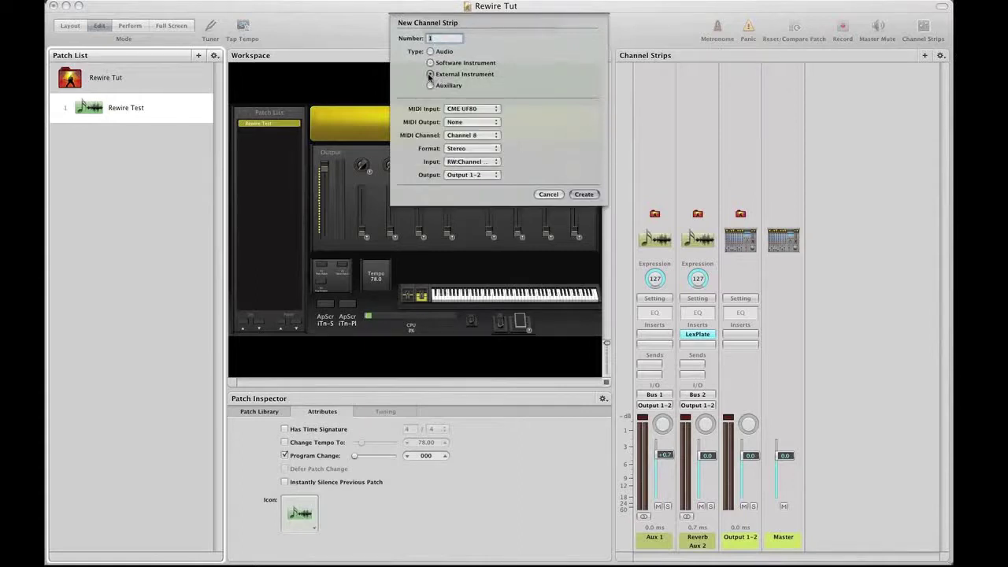
{"action": "left_click", "coordinate": [469, 109]}
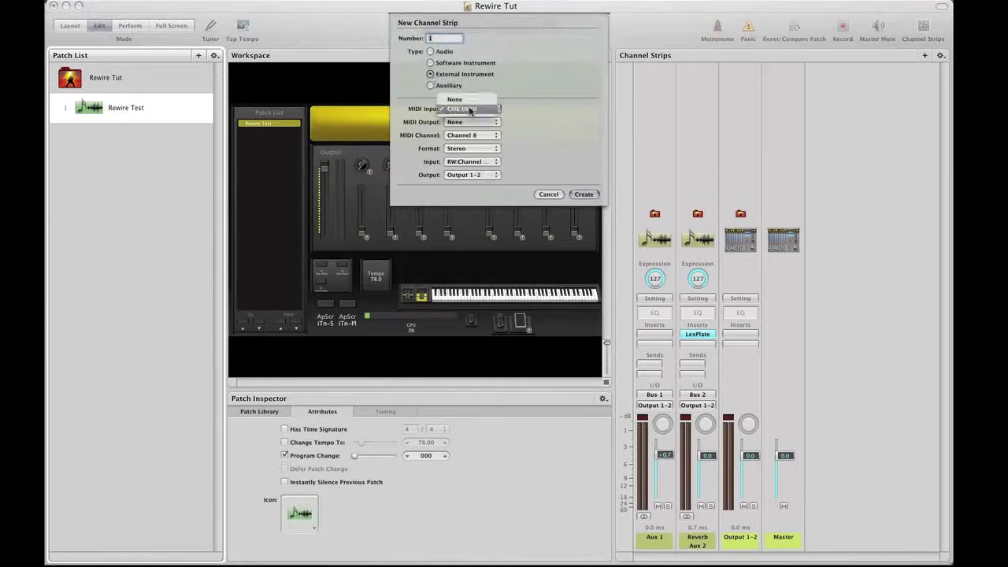
{"action": "left_click", "coordinate": [478, 110]}
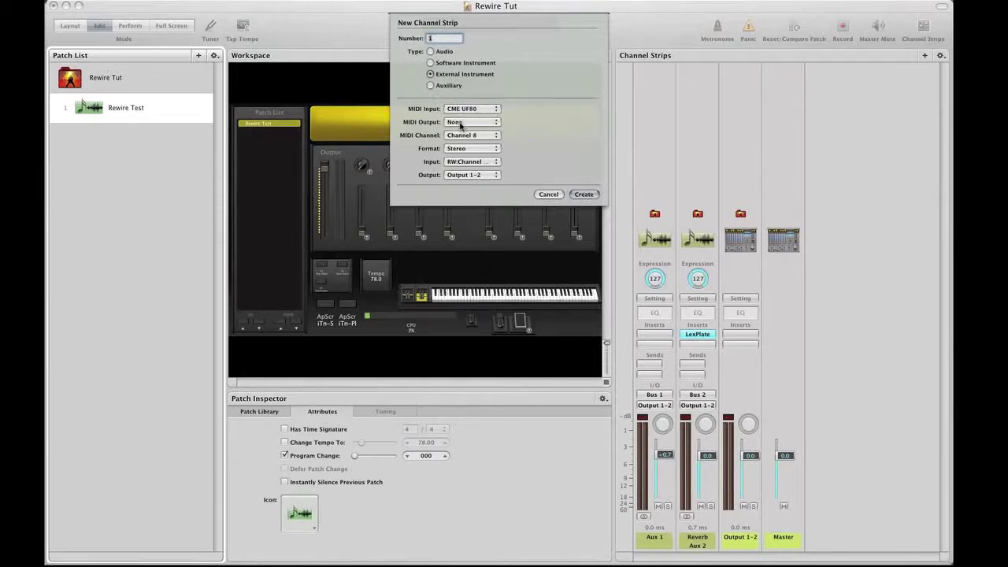
{"action": "left_click", "coordinate": [461, 123]}
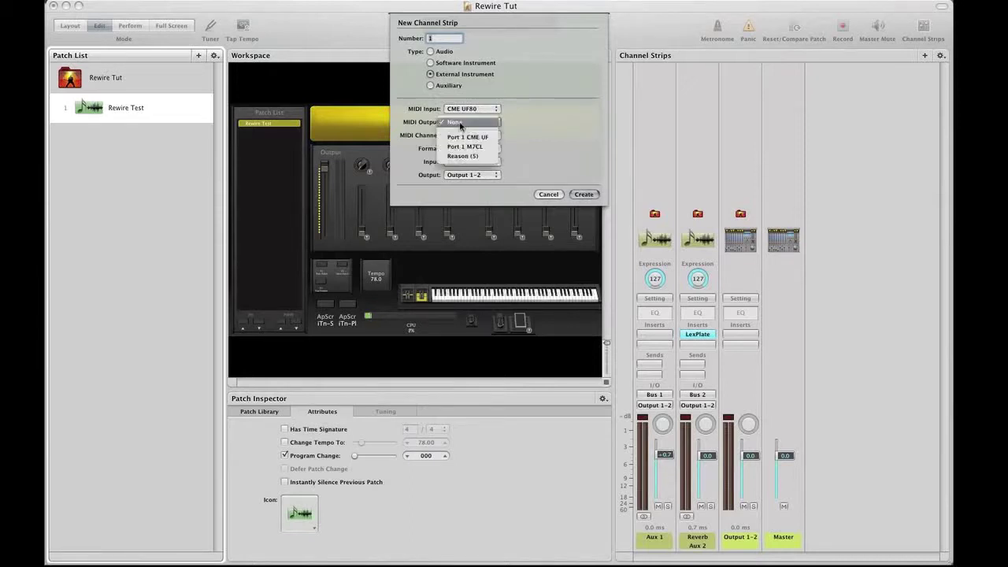
{"action": "left_click", "coordinate": [517, 124]}
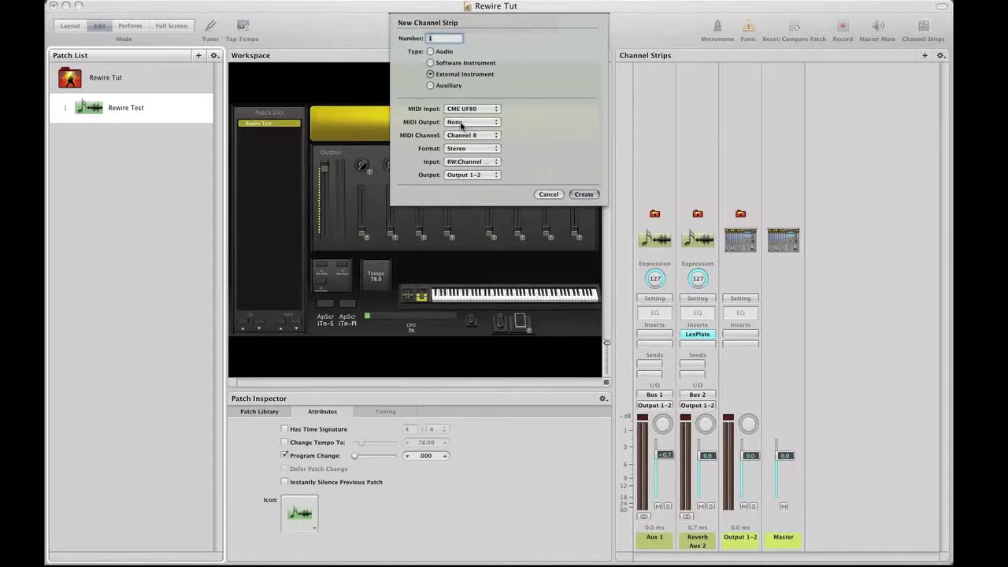
{"action": "left_click", "coordinate": [461, 124]}
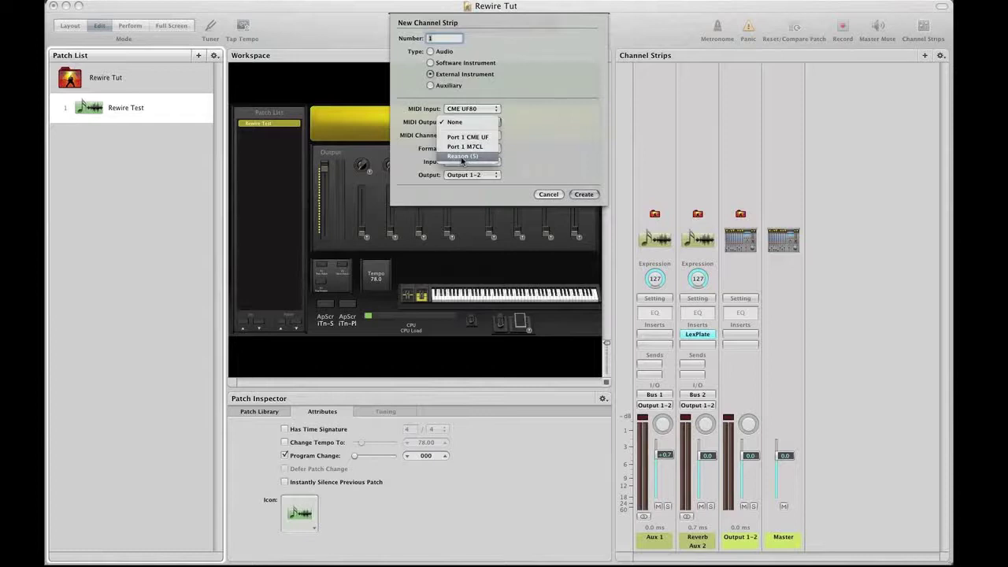
{"action": "left_click", "coordinate": [462, 157]}
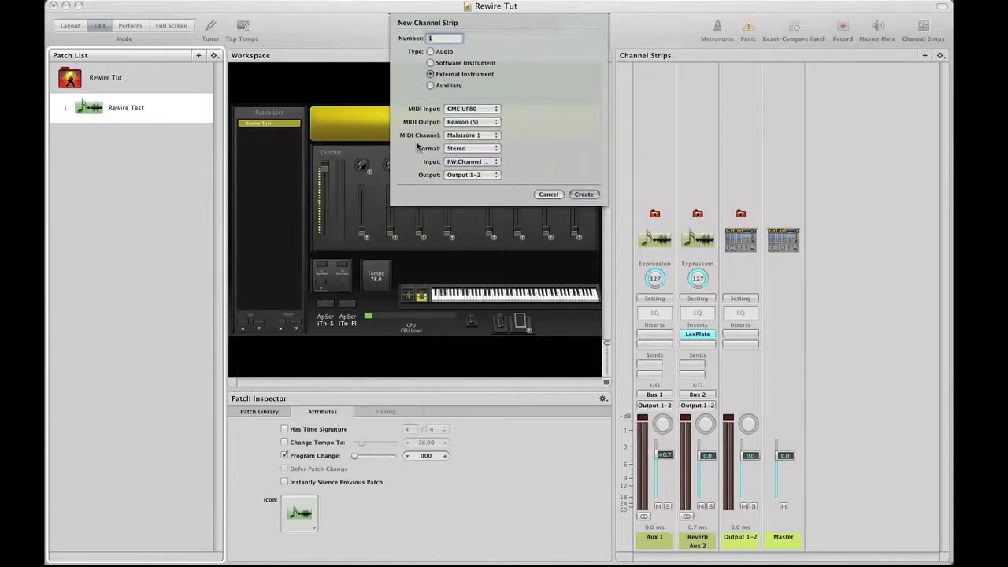
Set the strip's MIDI channel to Malström 1 and its audio input to Reason RW:Channel 3/4.
{"action": "left_click", "coordinate": [492, 137]}
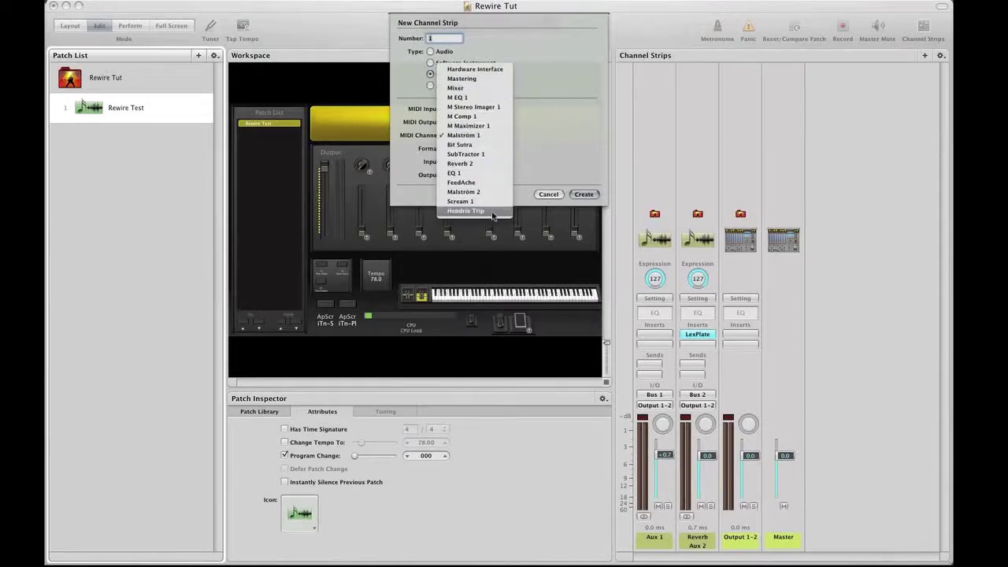
{"action": "left_click", "coordinate": [462, 137]}
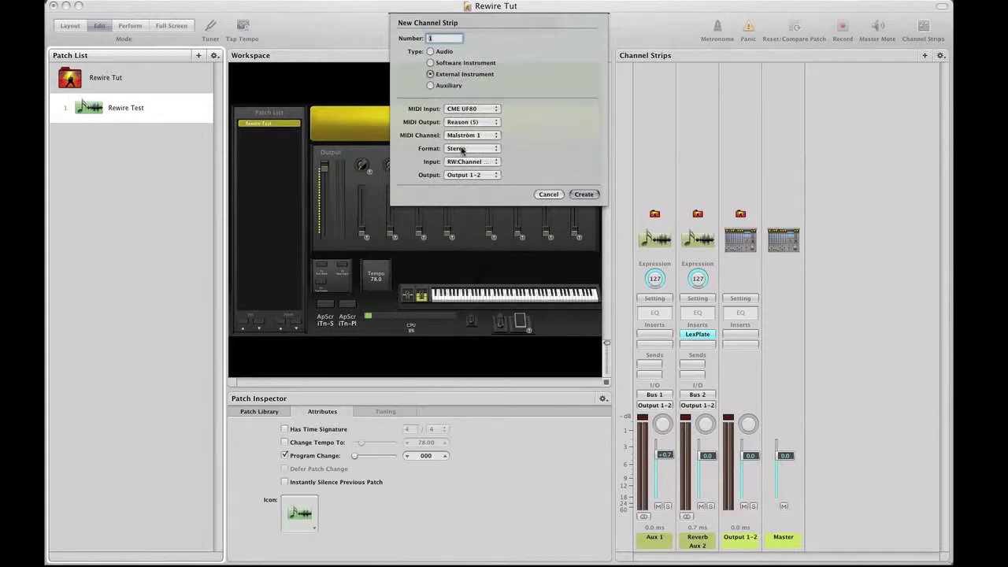
{"action": "left_click", "coordinate": [484, 163]}
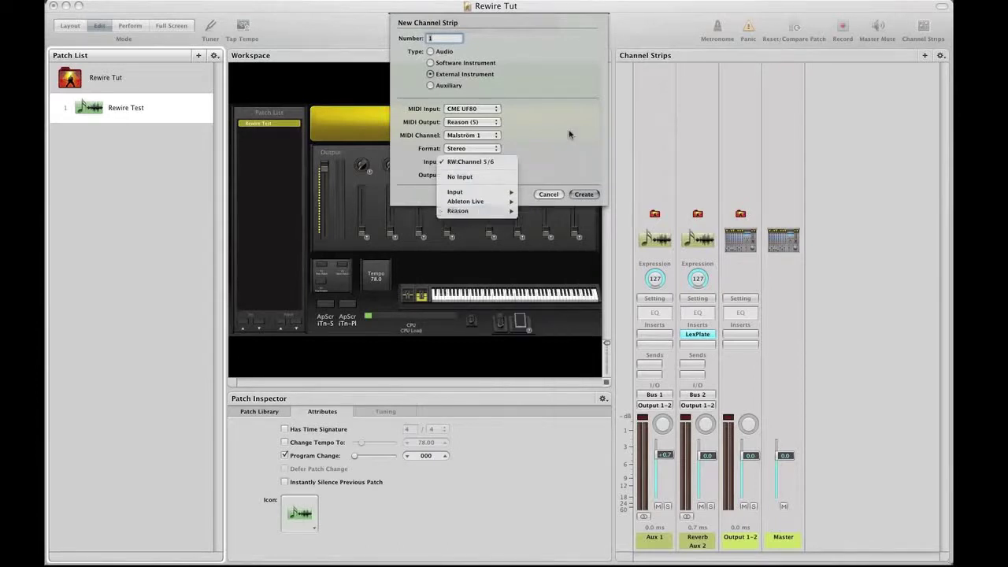
{"action": "left_click", "coordinate": [492, 163]}
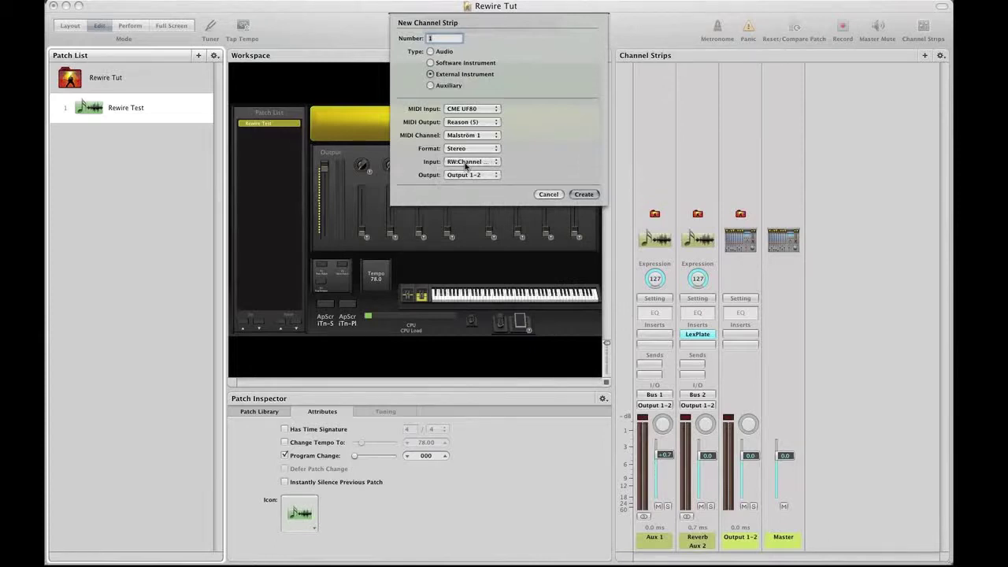
{"action": "left_click", "coordinate": [467, 163]}
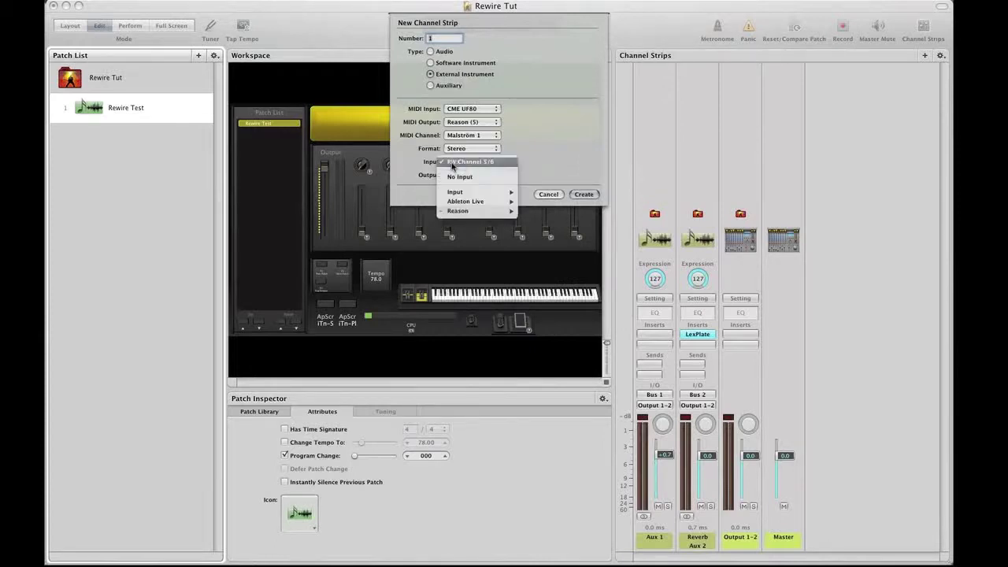
{"action": "mouse_move", "coordinate": [458, 211]}
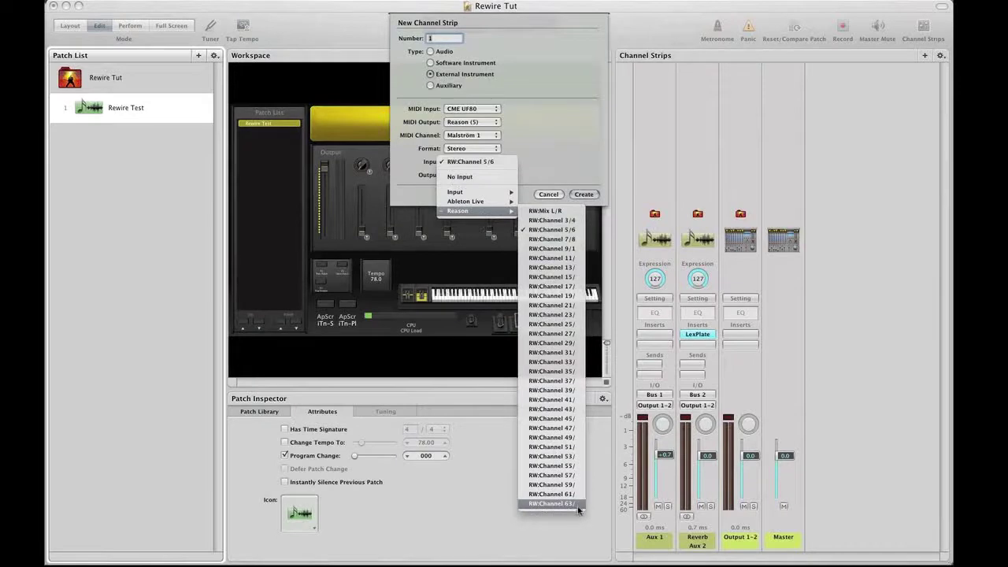
{"action": "left_click", "coordinate": [554, 223]}
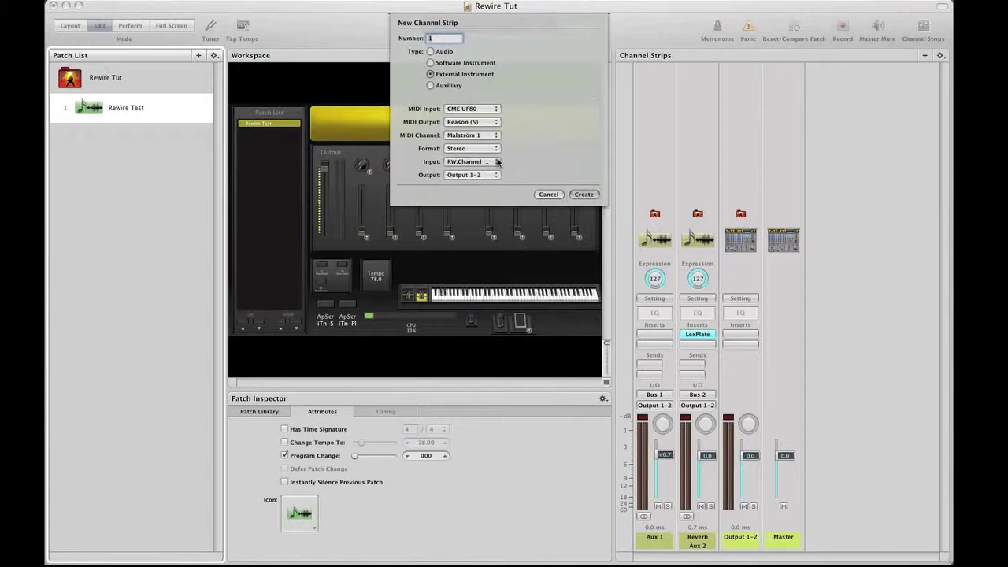
Create the external instrument strip named Malstrom and lower its fader to about -3.3 dB.
{"action": "left_click", "coordinate": [585, 195]}
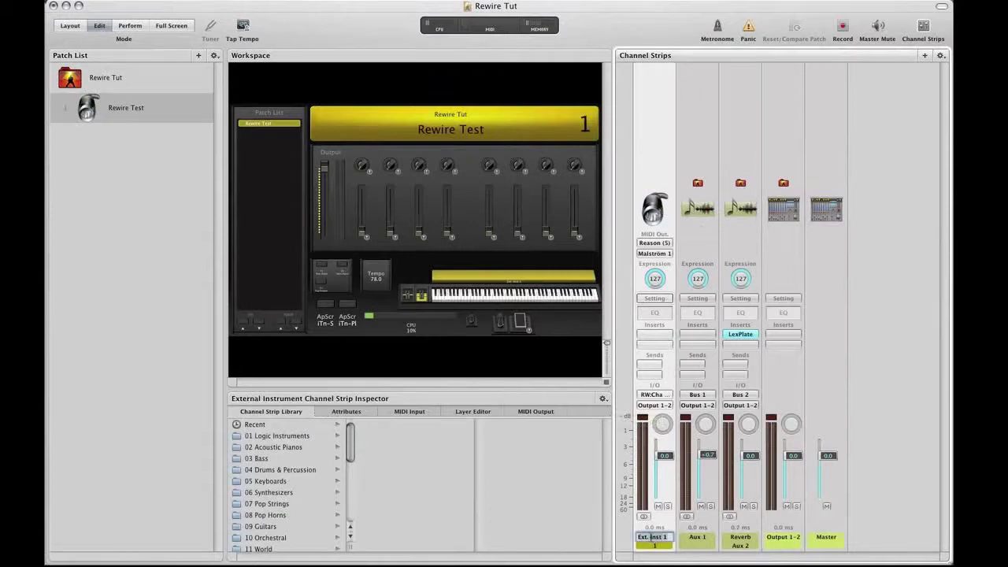
{"action": "type", "text": "Malstrom"}
{"action": "key", "text": "Return"}
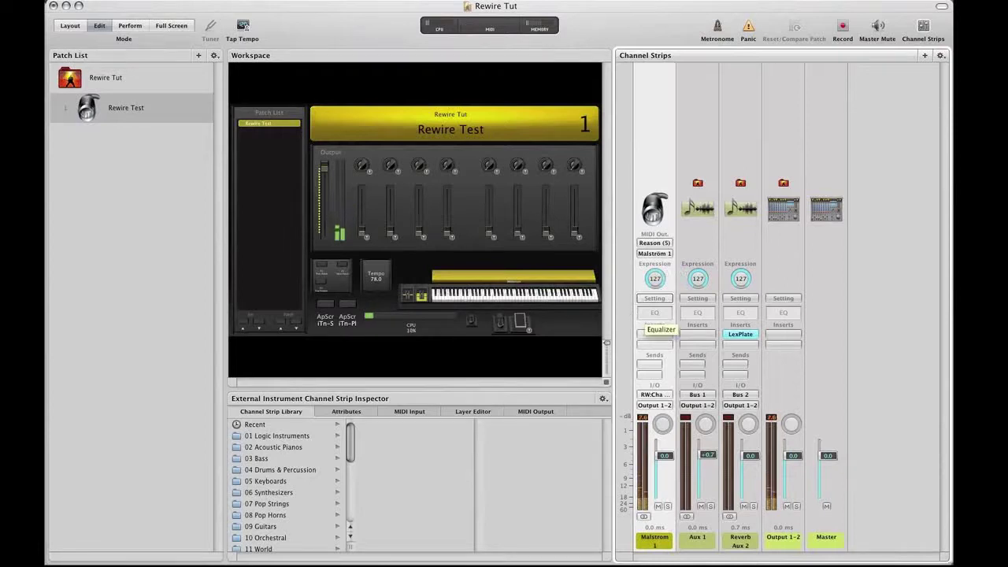
{"action": "left_click_drag", "start_coordinate": [664, 455], "coordinate": [665, 475]}
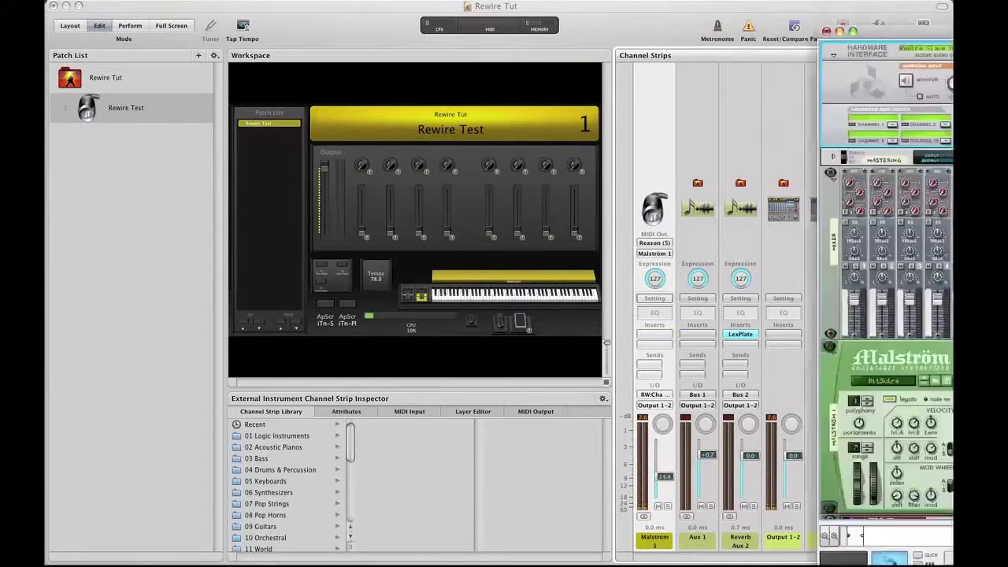
Arrange the Reason rack window to the right, beside the MainStage channel strips.
{"action": "scroll", "coordinate": [602, 230], "scroll_direction": "down", "scroll_amount": 1}
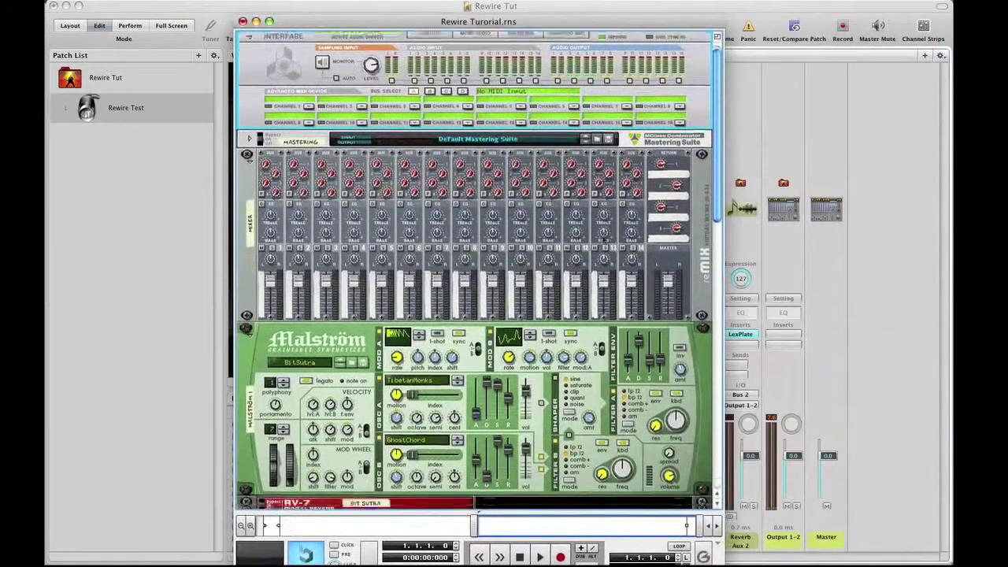
{"action": "scroll", "coordinate": [434, 337], "scroll_direction": "down", "scroll_amount": 5}
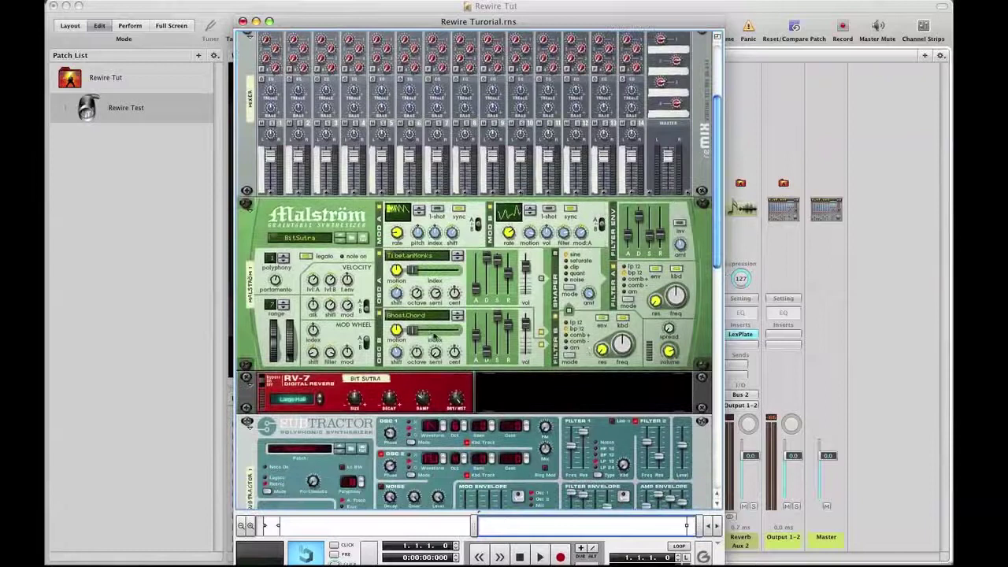
{"action": "left_click_drag", "start_coordinate": [577, 24], "coordinate": [442, 16]}
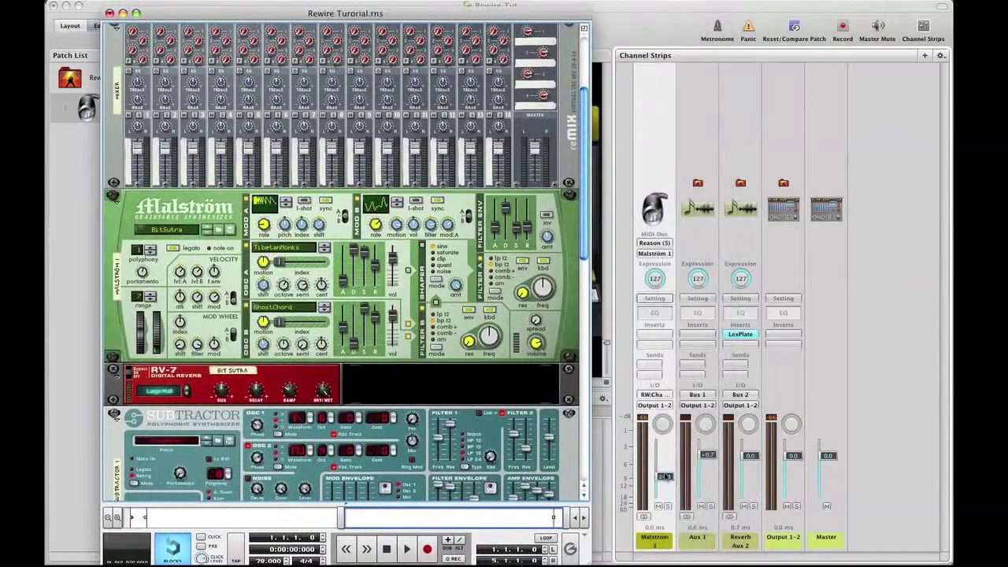
{"action": "left_click", "coordinate": [665, 480]}
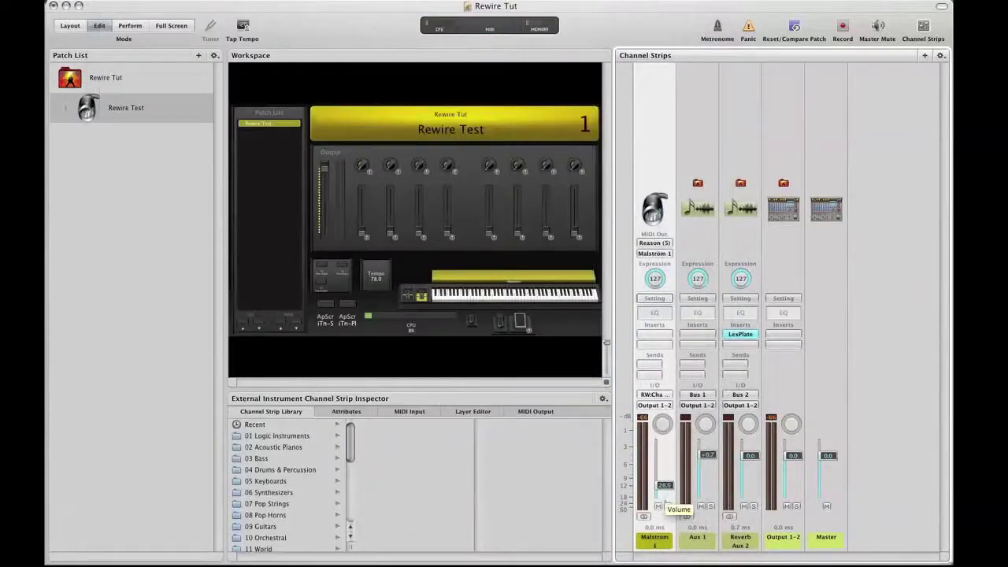
{"action": "key", "text": "F9"}
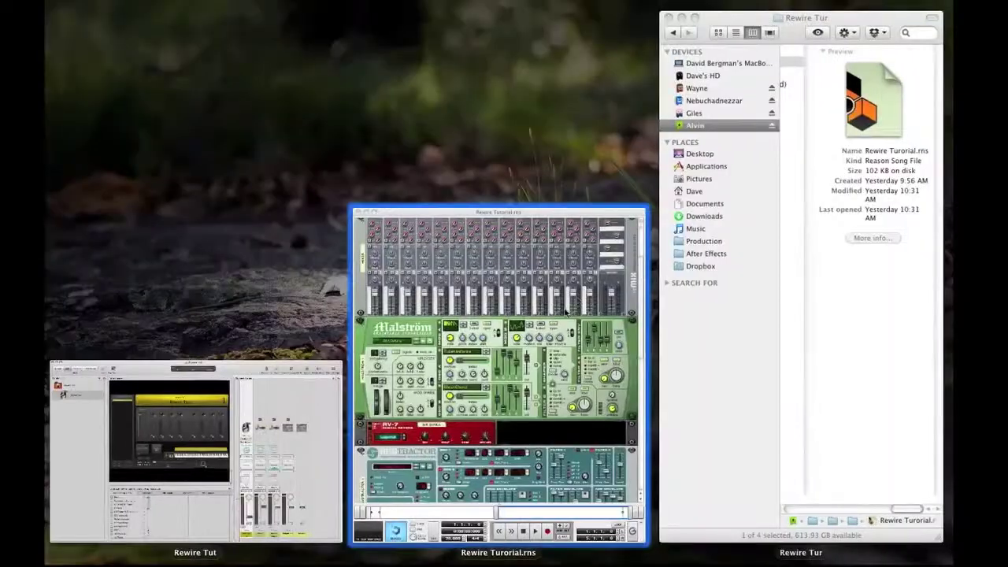
{"action": "left_click", "coordinate": [564, 305]}
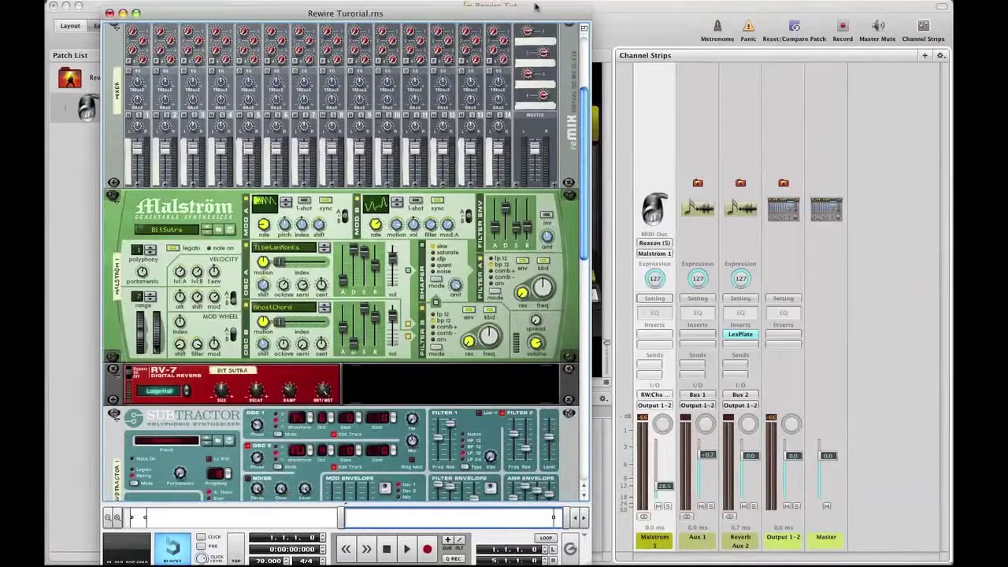
{"action": "left_click_drag", "start_coordinate": [505, 16], "coordinate": [608, 9]}
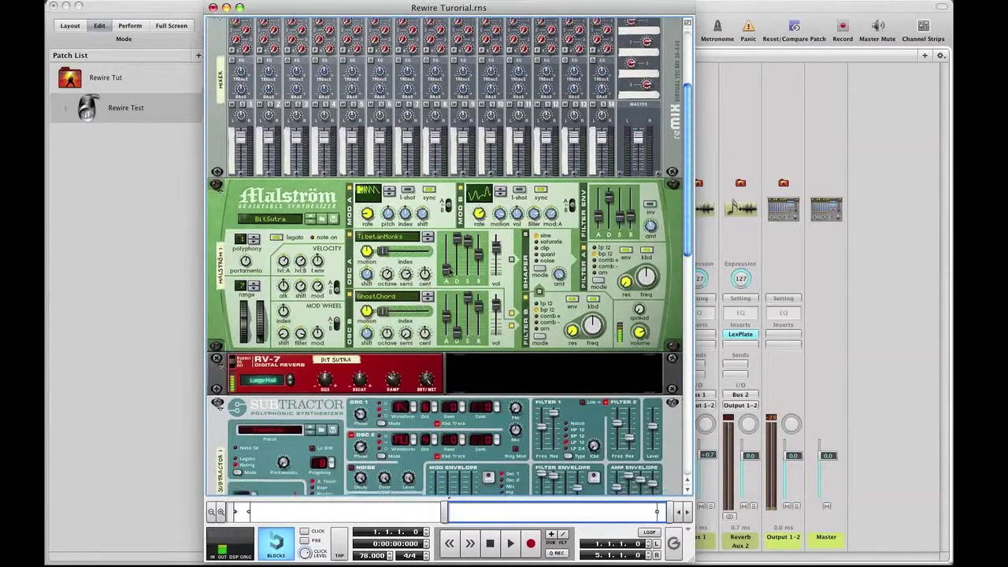
Scroll through the Reason rack to review its instruments.
{"action": "scroll", "coordinate": [445, 277], "scroll_direction": "down", "scroll_amount": 5}
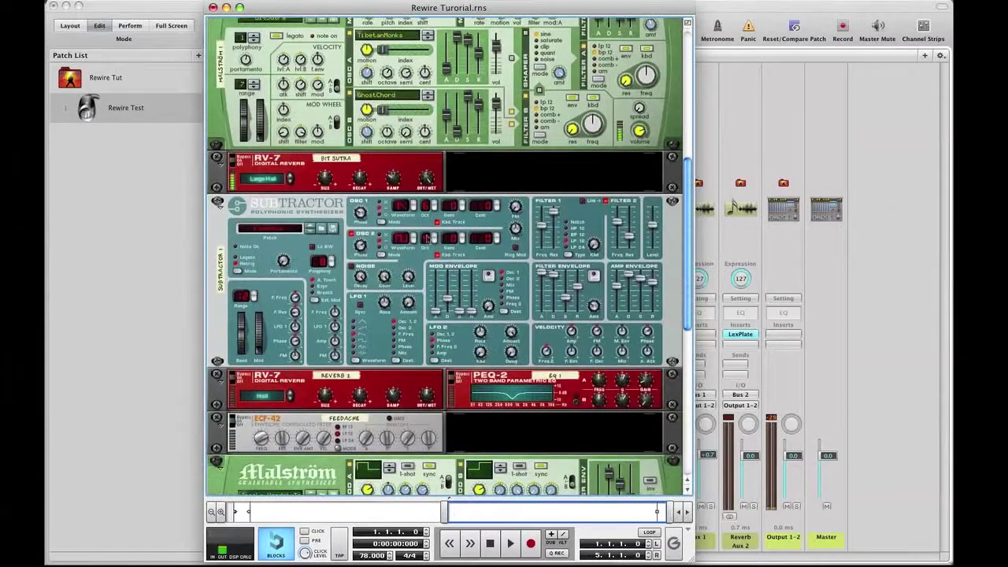
{"action": "scroll", "coordinate": [425, 237], "scroll_direction": "down", "scroll_amount": 3}
{"action": "scroll", "coordinate": [418, 299], "scroll_direction": "down", "scroll_amount": 2}
{"action": "scroll", "coordinate": [405, 352], "scroll_direction": "down", "scroll_amount": 5}
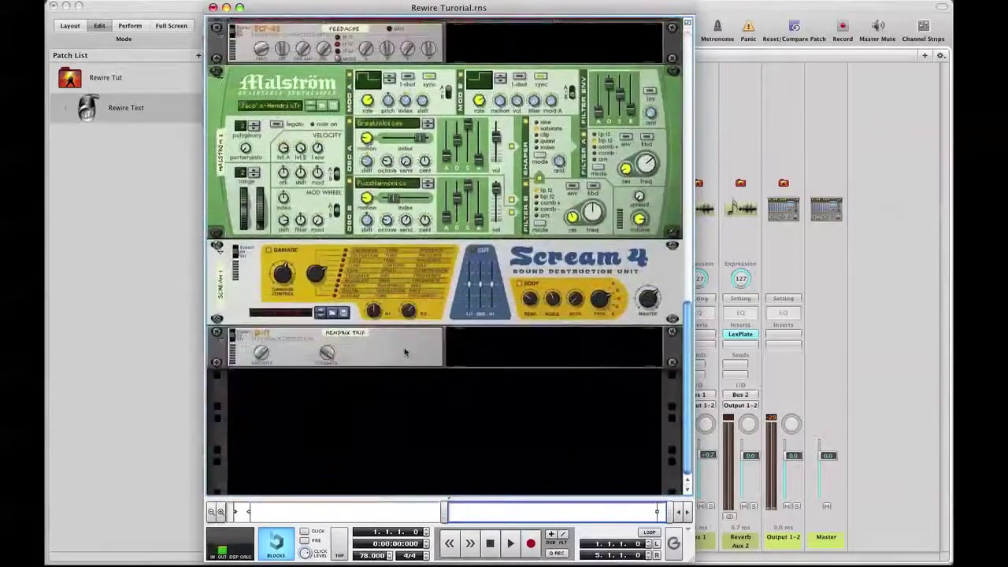
{"action": "scroll", "coordinate": [406, 352], "scroll_direction": "up", "scroll_amount": 5}
{"action": "scroll", "coordinate": [405, 351], "scroll_direction": "up", "scroll_amount": 3}
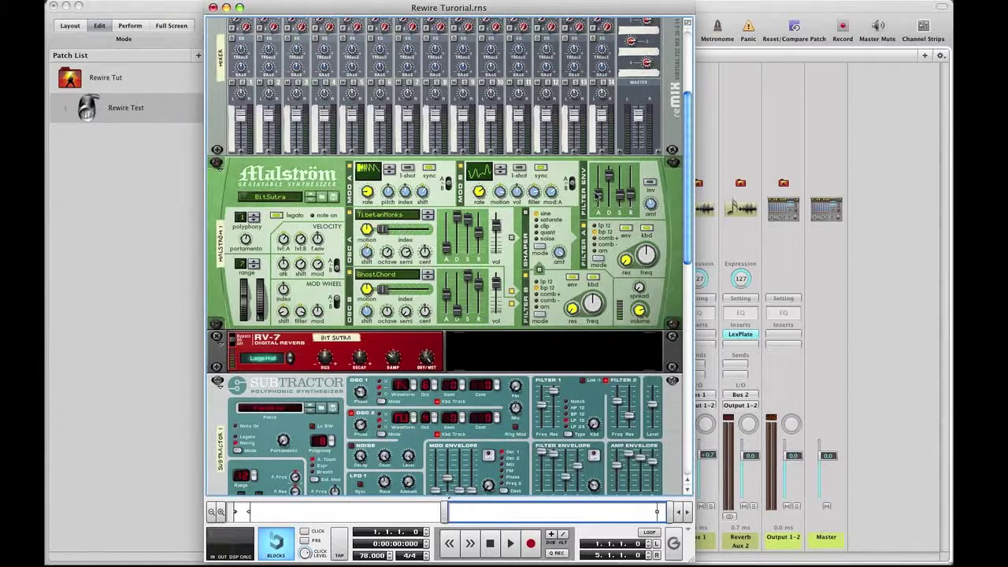
Back in MainStage, select the Malstrom strip and start adding another channel strip.
{"action": "left_click", "coordinate": [897, 106]}
{"action": "left_click", "coordinate": [638, 122]}
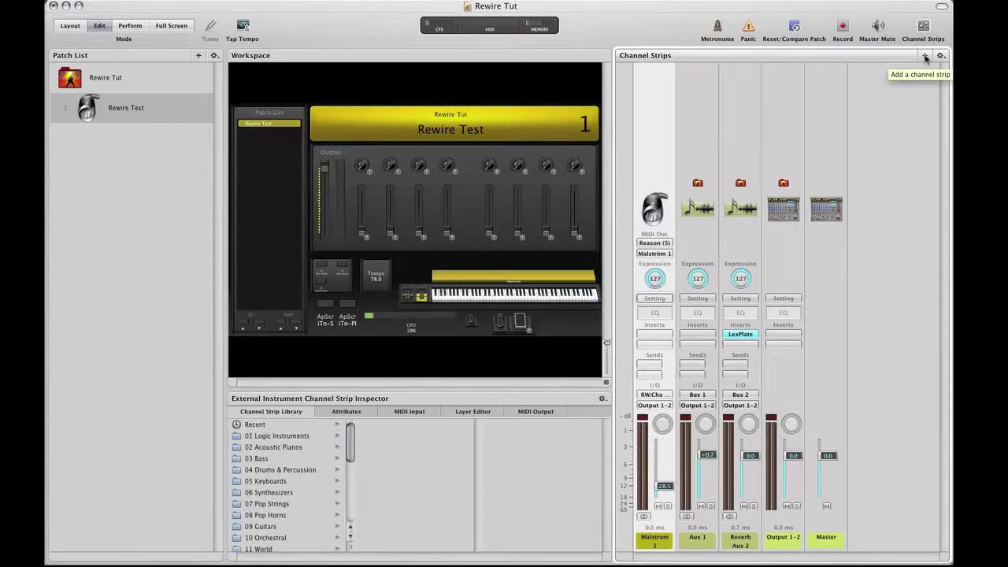
{"action": "left_click", "coordinate": [926, 59]}
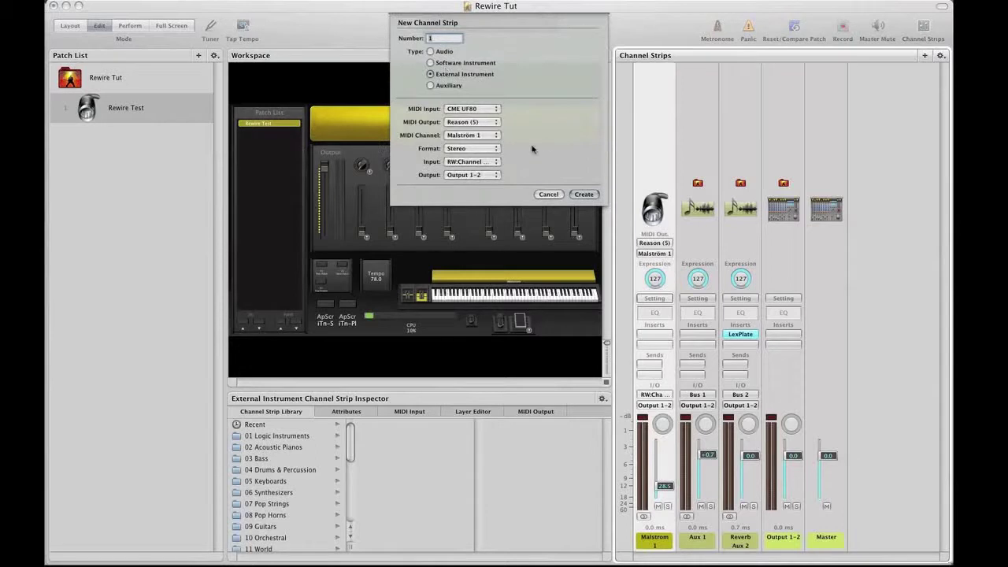
Route the new strip's MIDI to SubTractor 1 and its audio input to ReWire channels 5/6.
{"action": "left_click", "coordinate": [488, 136]}
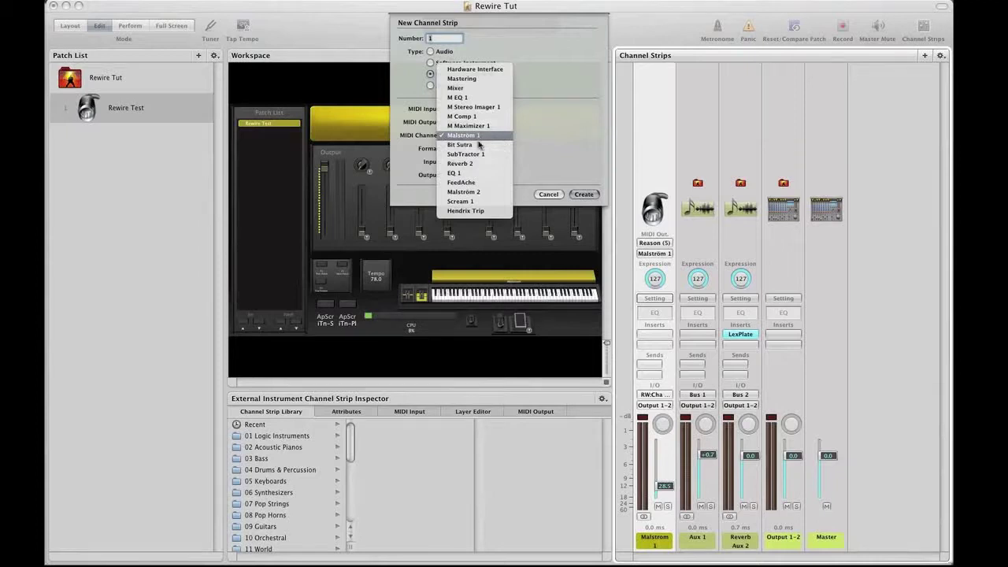
{"action": "left_click", "coordinate": [472, 155]}
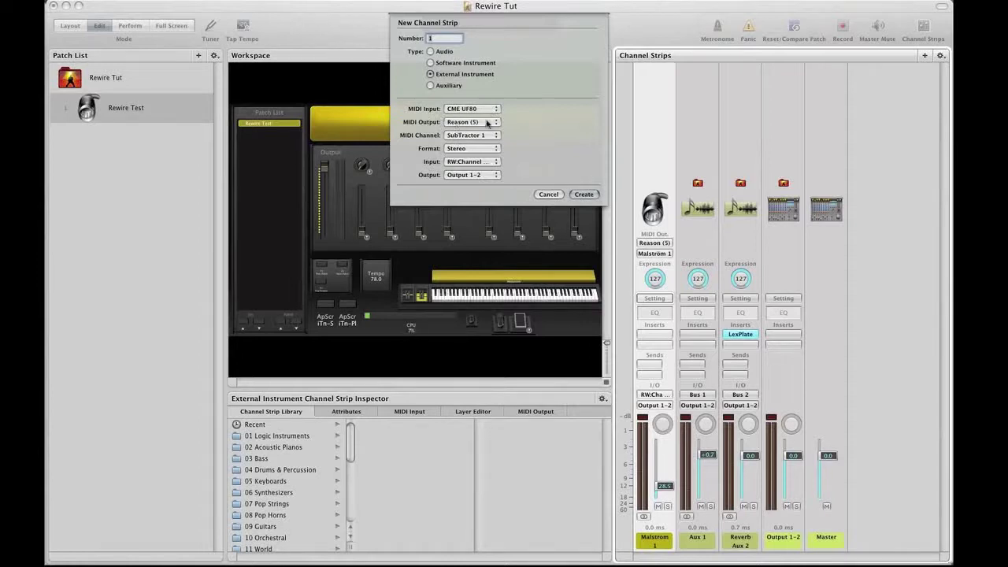
{"action": "left_click", "coordinate": [473, 163]}
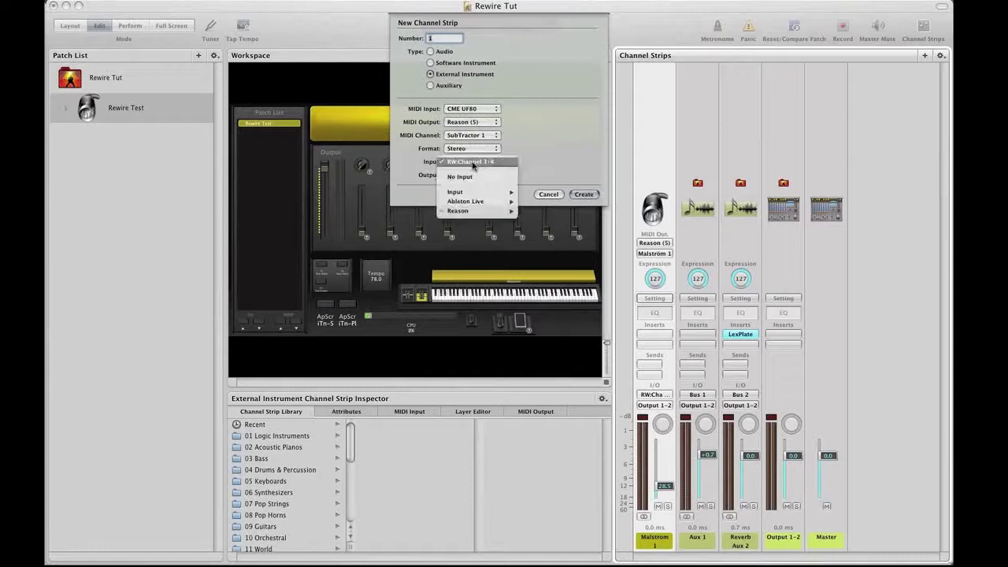
{"action": "mouse_move", "coordinate": [464, 212]}
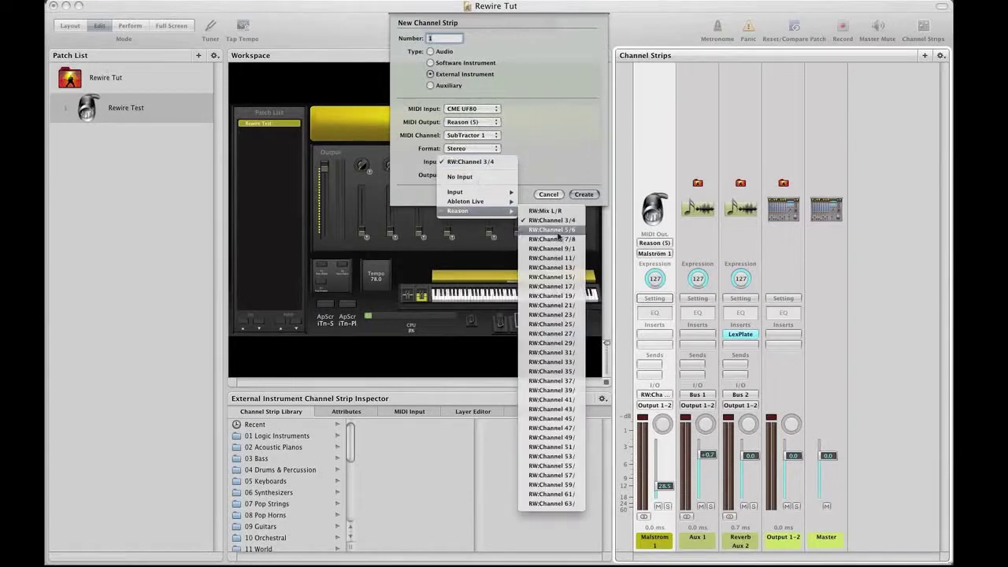
{"action": "left_click", "coordinate": [562, 230]}
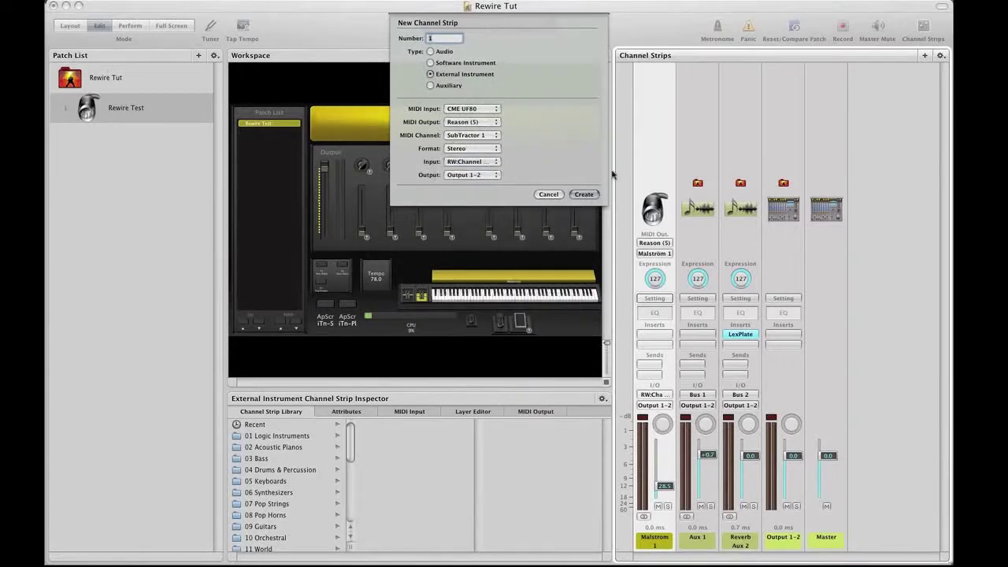
Flip the Reason rack to inspect the Subtractor's rear cabling, then return to MainStage.
{"action": "left_click", "coordinate": [585, 194]}
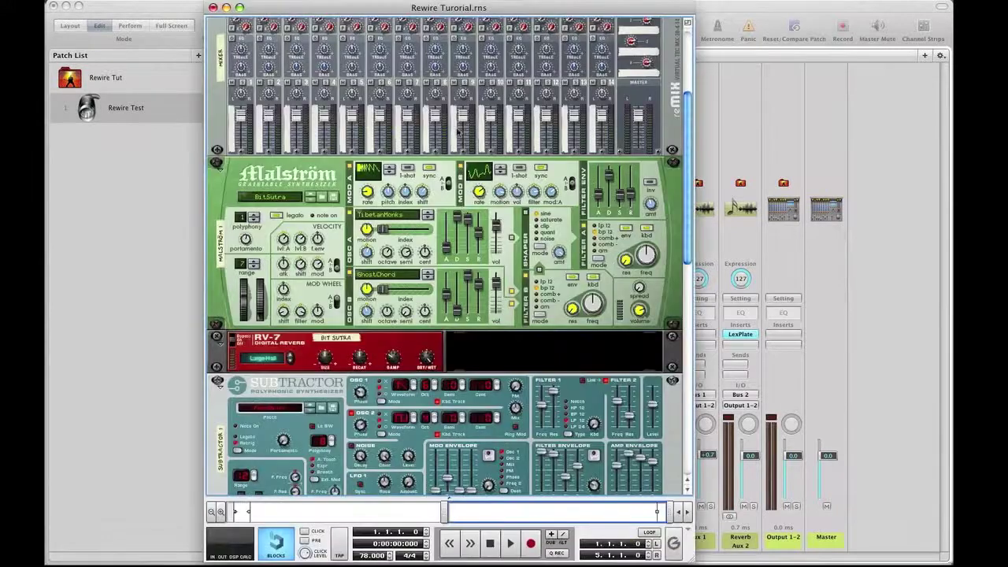
{"action": "key", "text": "Tab"}
{"action": "scroll", "coordinate": [458, 133], "scroll_direction": "up", "scroll_amount": 3}
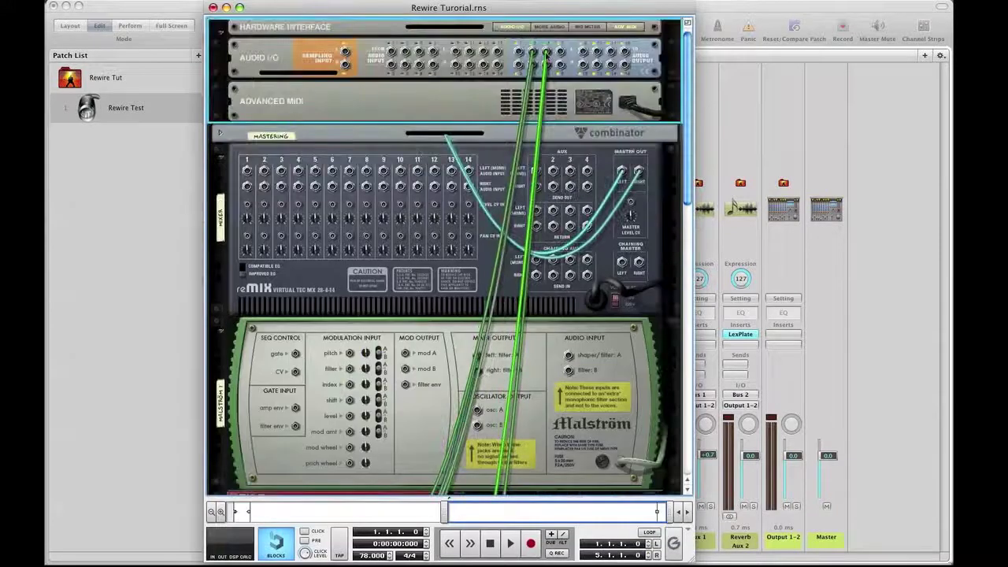
{"action": "scroll", "coordinate": [547, 63], "scroll_direction": "down", "scroll_amount": 5}
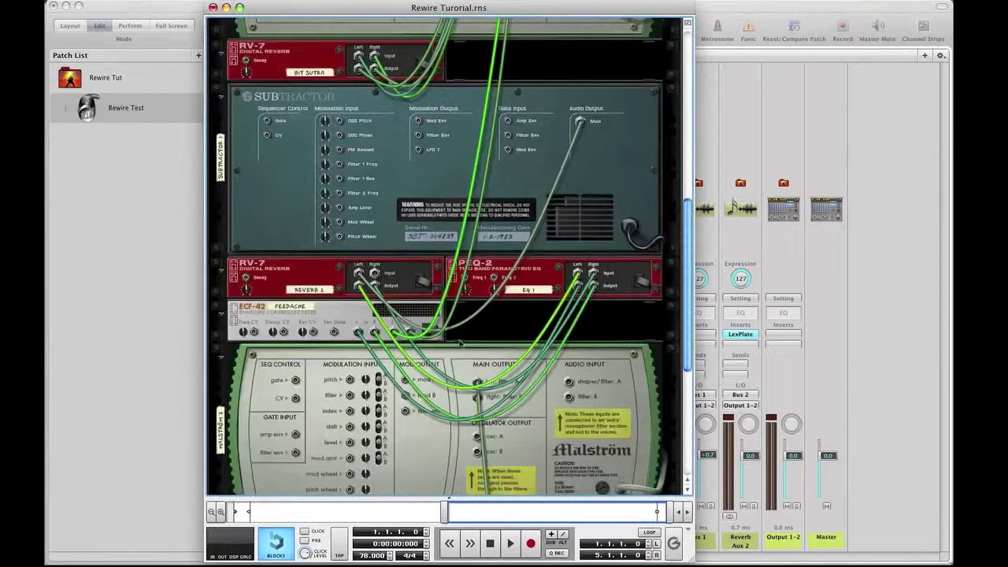
{"action": "key", "text": "Tab"}
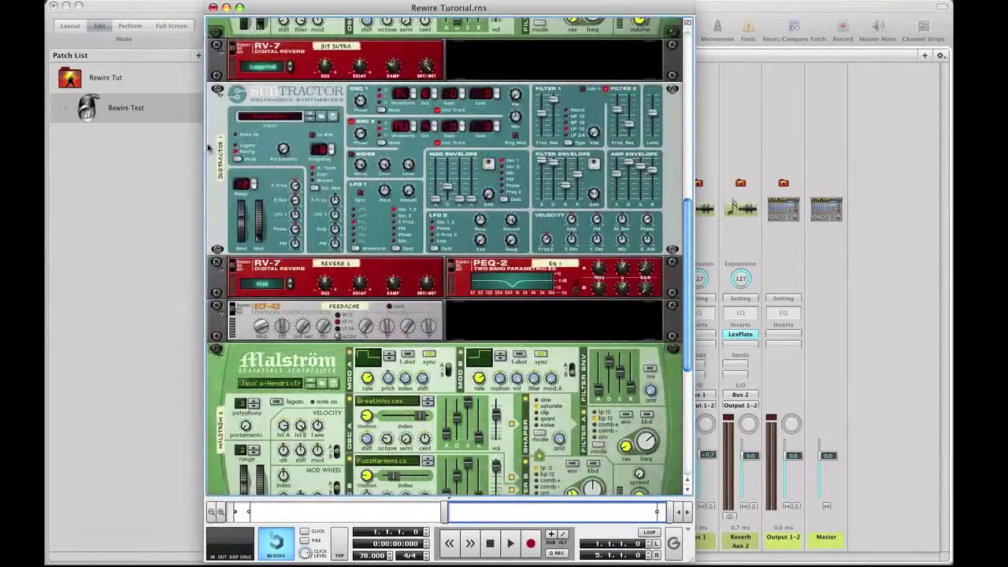
{"action": "left_click", "coordinate": [180, 6]}
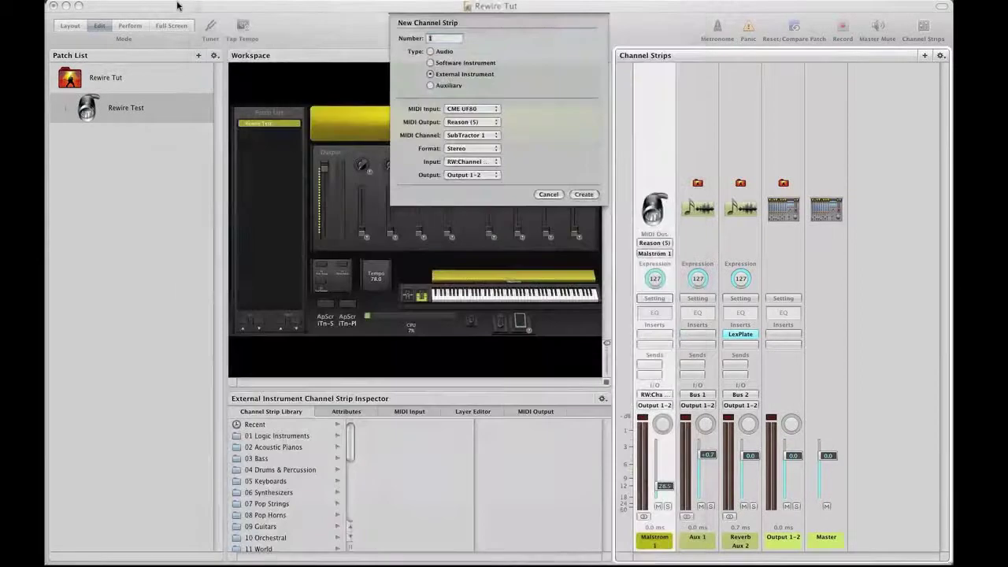
Create the strip with ReWire 5/6 input and rename it Subtractor.
{"action": "left_click", "coordinate": [475, 163]}
{"action": "mouse_move", "coordinate": [473, 211]}
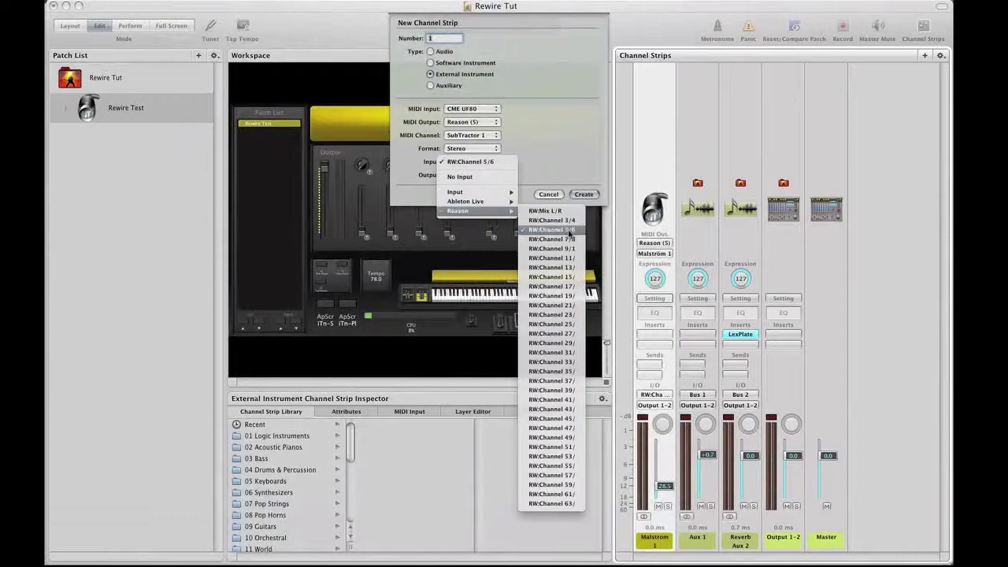
{"action": "left_click", "coordinate": [569, 230]}
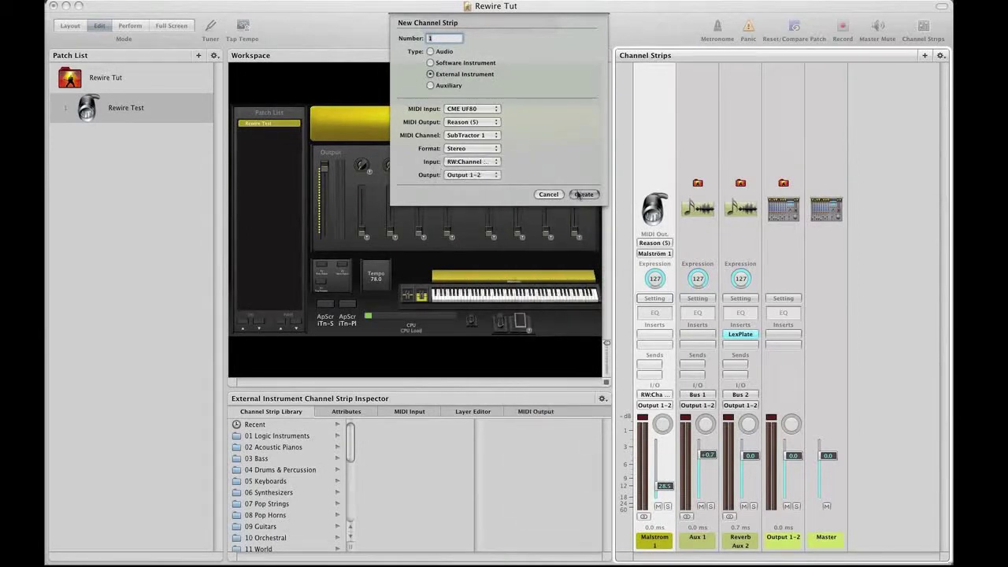
{"action": "left_click", "coordinate": [583, 195]}
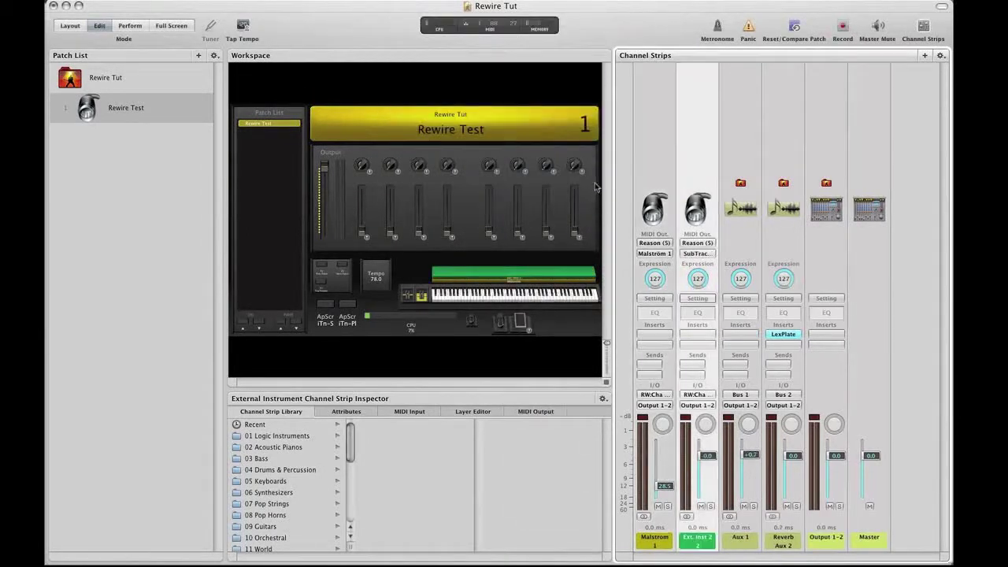
{"action": "double_click", "coordinate": [696, 537]}
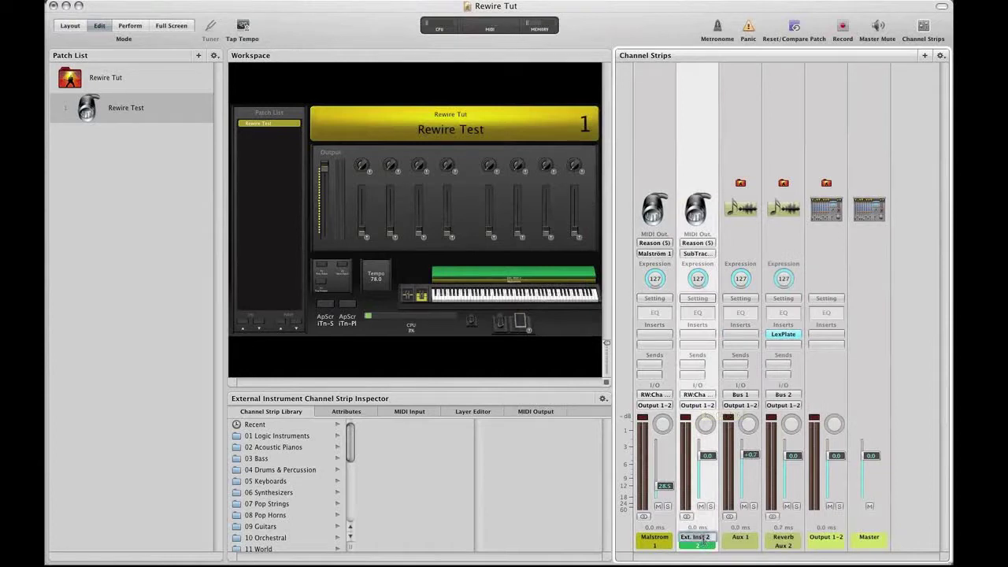
{"action": "type", "text": "Subtractor"}
{"action": "key", "text": "Return"}
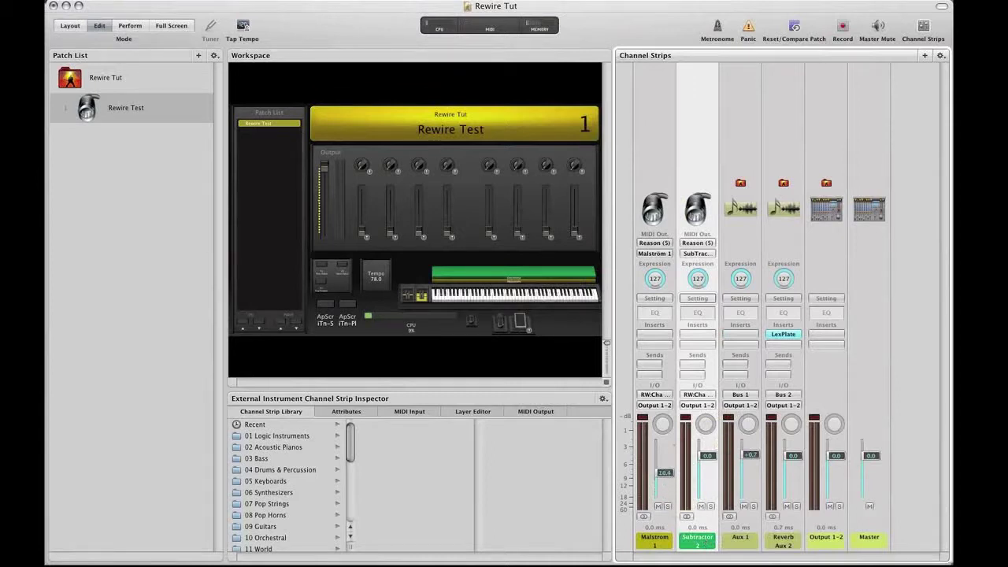
Lower Malstrom to -2.6 dB and toggle mute on the Subtractor and Malstrom strips.
{"action": "left_click_drag", "start_coordinate": [665, 472], "coordinate": [665, 460]}
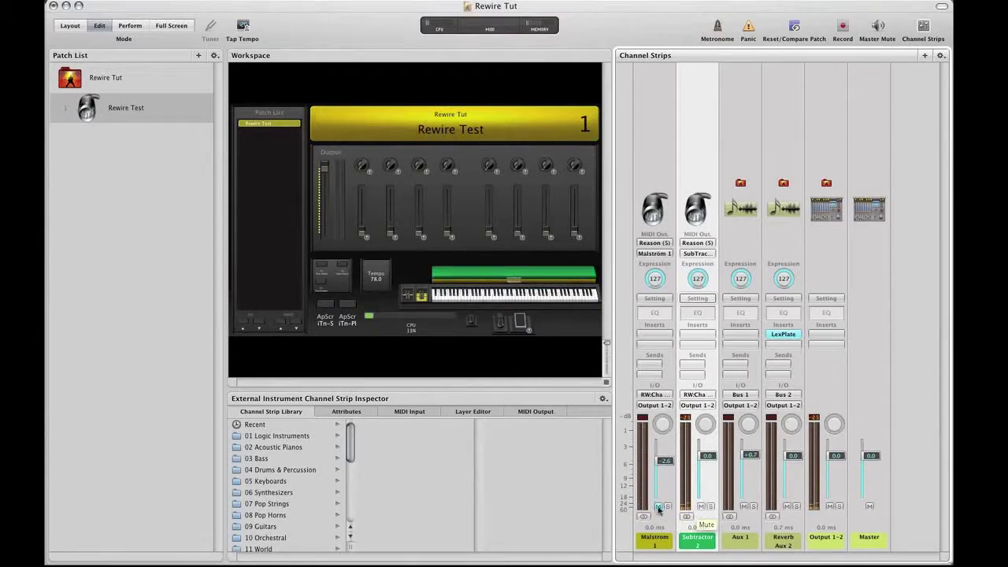
{"action": "left_click", "coordinate": [701, 506]}
{"action": "left_click", "coordinate": [657, 506]}
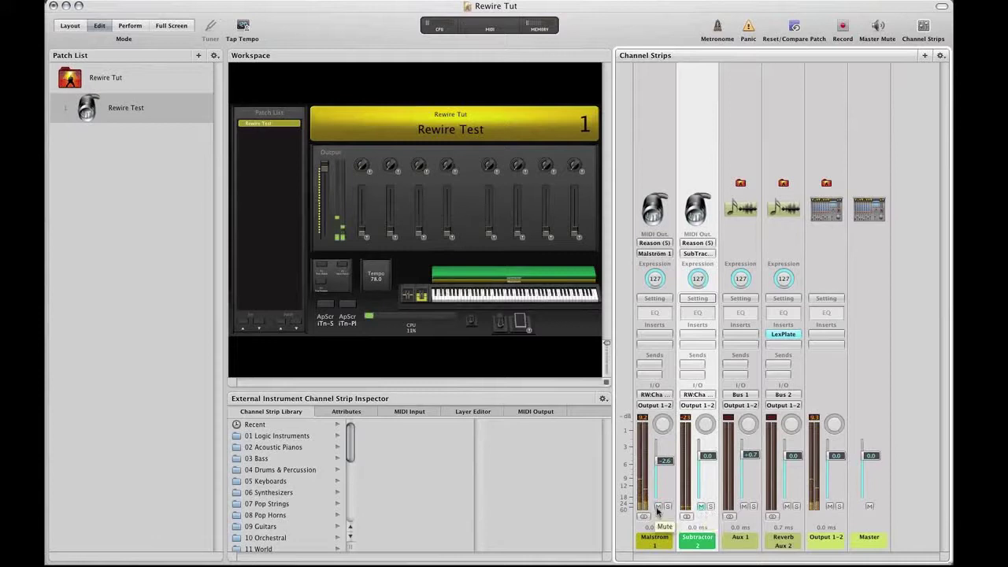
{"action": "left_click", "coordinate": [658, 507]}
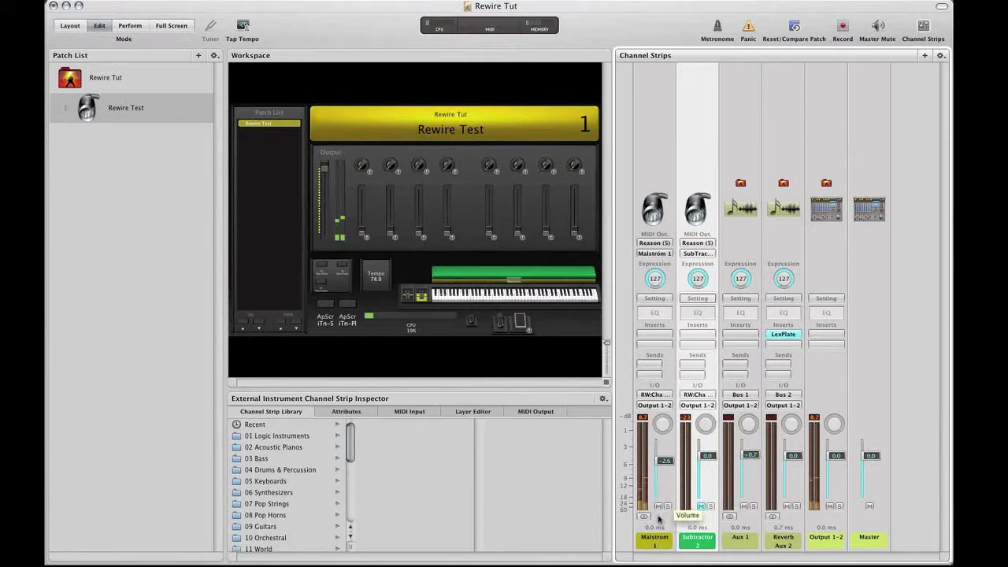
{"action": "left_click", "coordinate": [658, 506]}
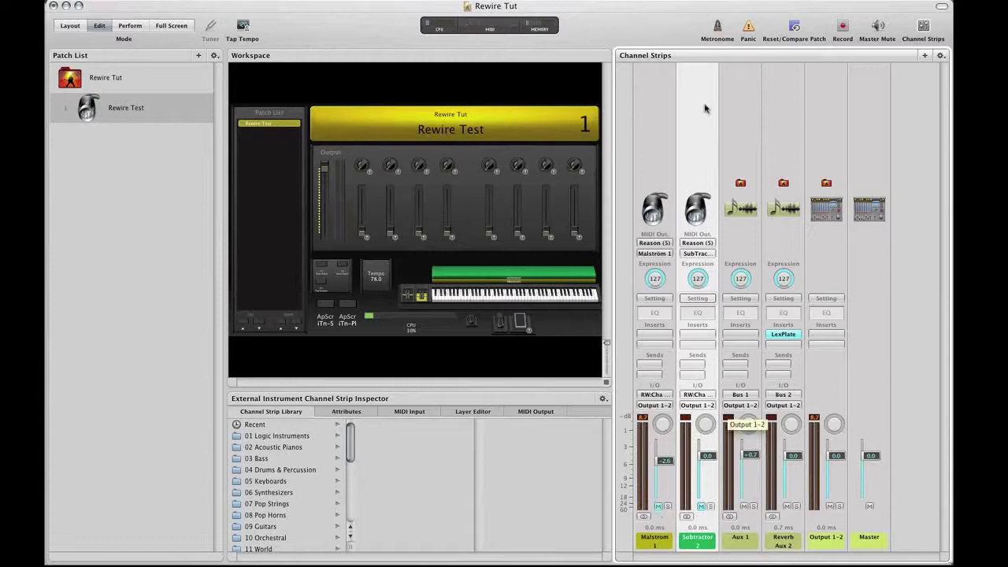
Select the Aux 1, Subtractor and Malstrom strips in turn to check them.
{"action": "left_click", "coordinate": [651, 157]}
{"action": "left_click", "coordinate": [737, 150]}
{"action": "left_click", "coordinate": [683, 144]}
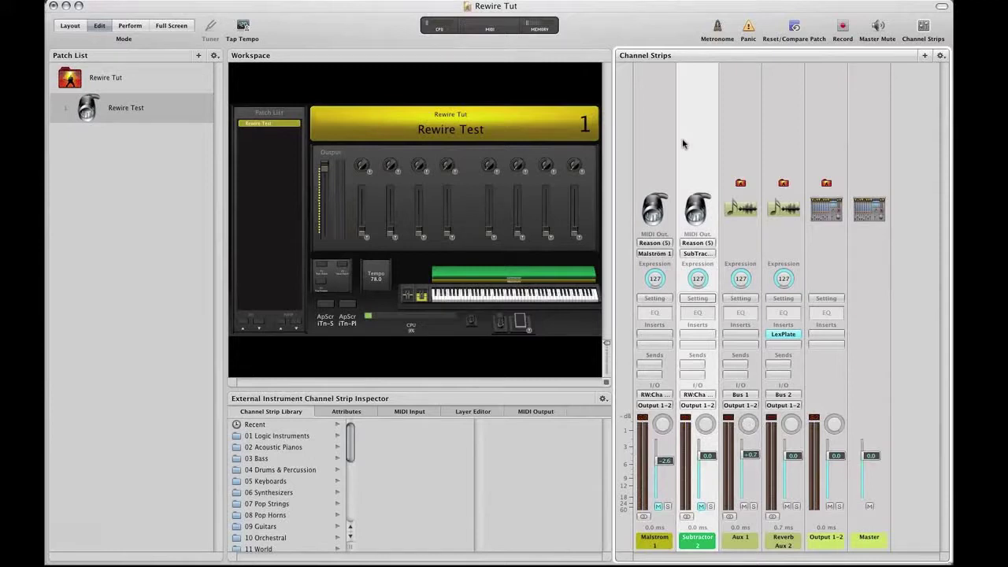
{"action": "left_click", "coordinate": [674, 142]}
{"action": "left_click", "coordinate": [659, 144]}
{"action": "left_click", "coordinate": [692, 144]}
{"action": "left_click", "coordinate": [655, 145]}
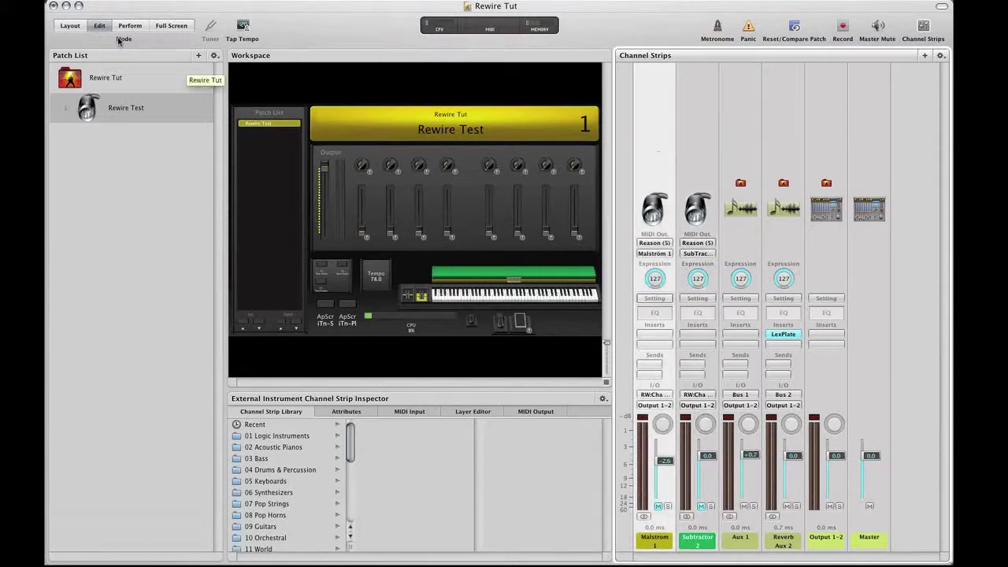
Add a new patch and name it Rewire Test 2.
{"action": "left_click", "coordinate": [197, 57]}
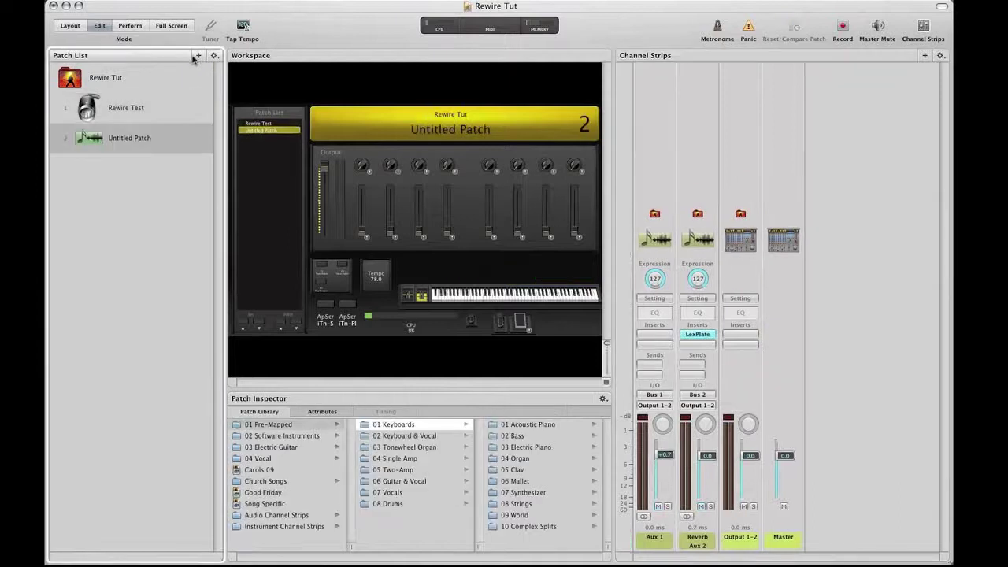
{"action": "left_click", "coordinate": [123, 113]}
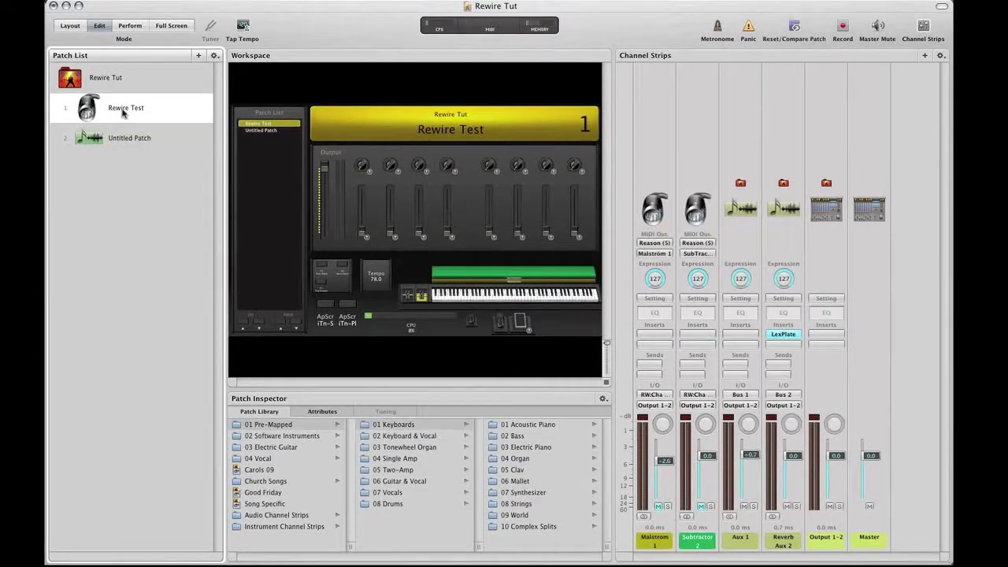
{"action": "left_click", "coordinate": [120, 140]}
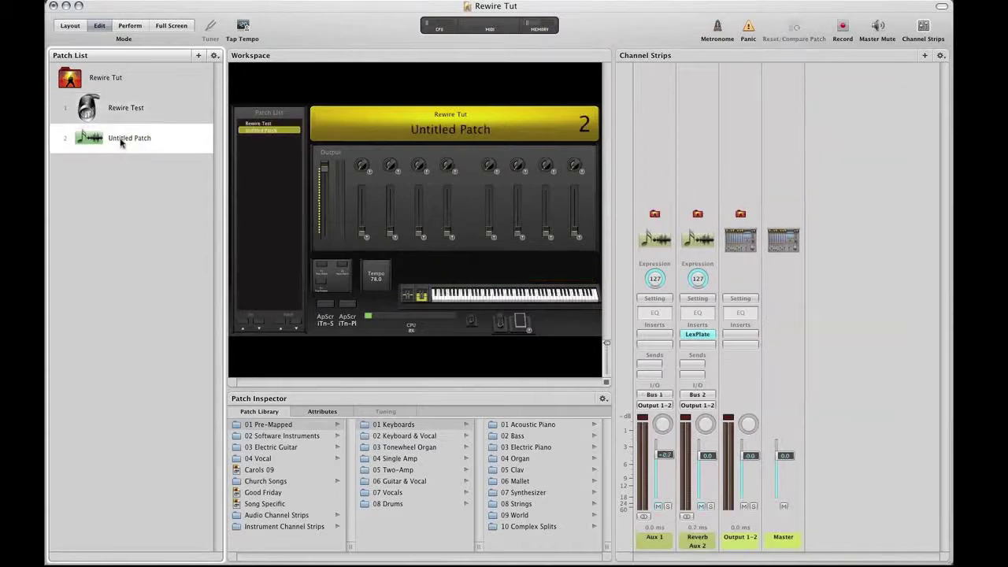
{"action": "left_click", "coordinate": [121, 142]}
{"action": "type", "text": "Rewire Test 2"}
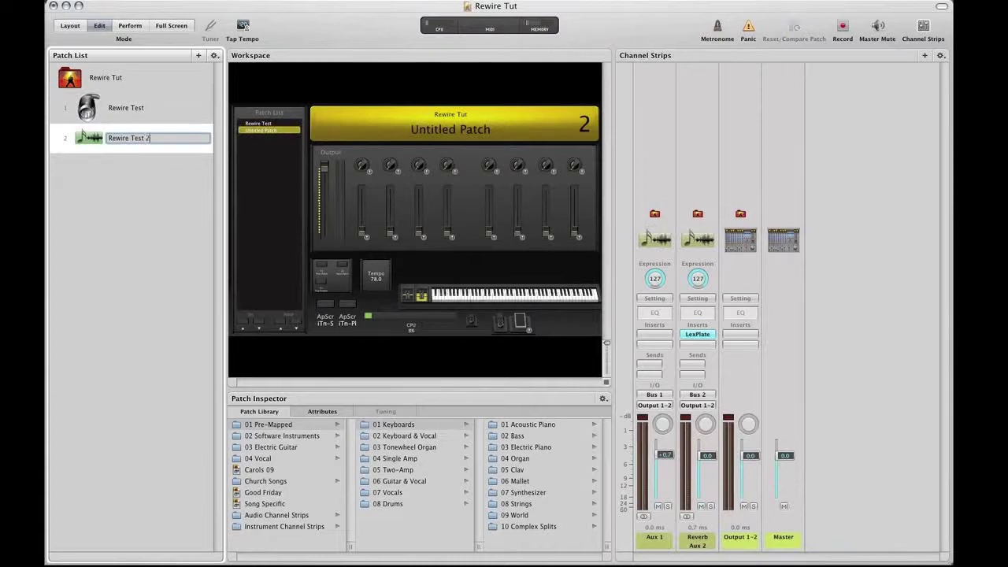
{"action": "key", "text": "Return"}
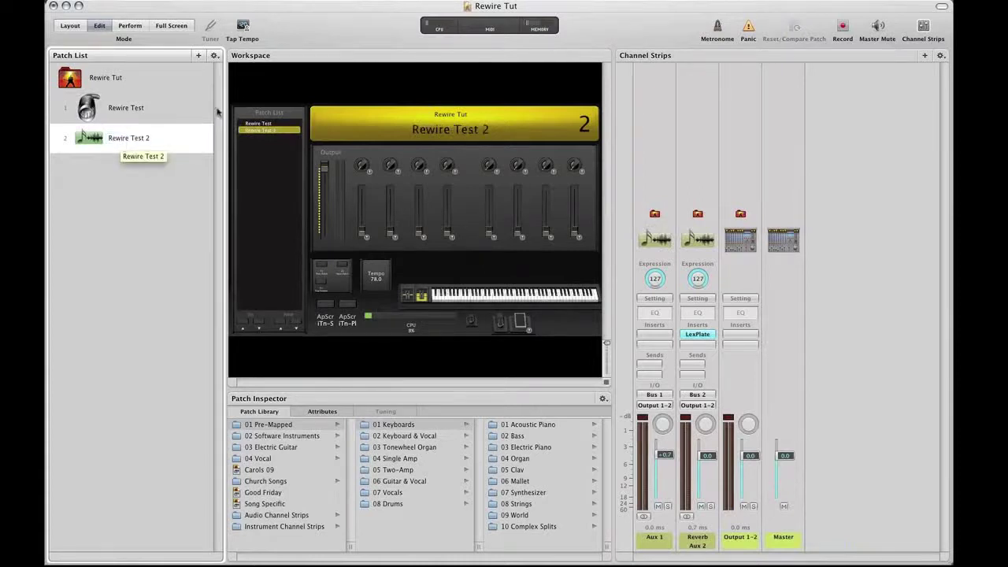
Move the Subtractor strip from Rewire Test into Rewire Test 2.
{"action": "left_click", "coordinate": [119, 110]}
{"action": "left_click", "coordinate": [709, 144]}
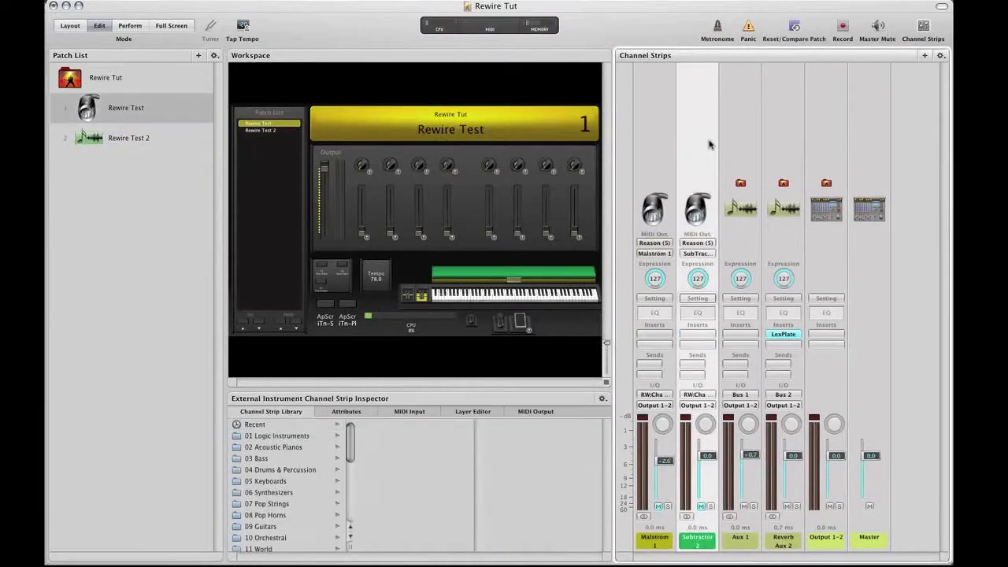
{"action": "key", "text": "Delete"}
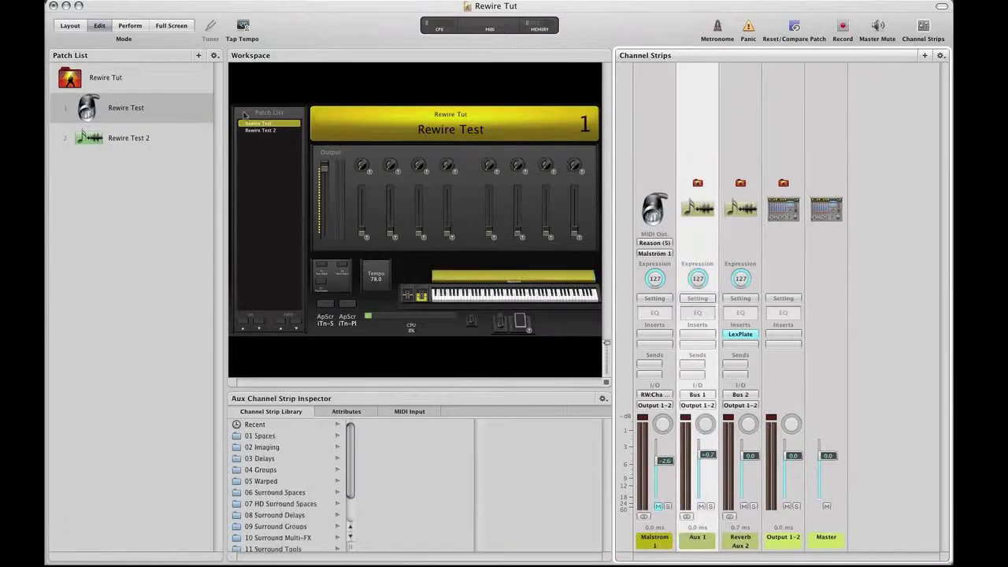
{"action": "left_click", "coordinate": [181, 142]}
{"action": "key", "text": "ctrl+v"}
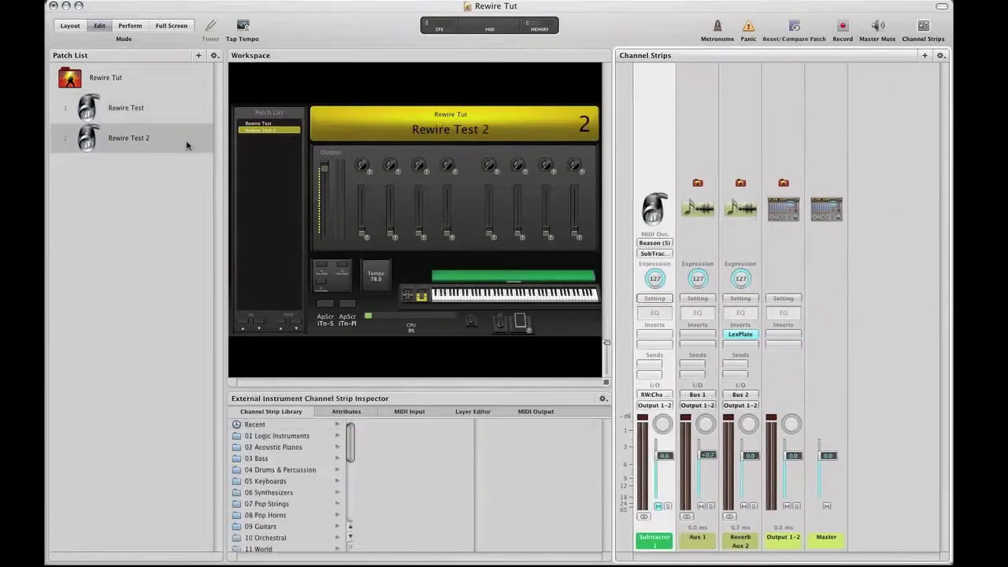
Turn the Master fader down on Rewire Test, then switch to Rewire Test 2 to hear Subtractor.
{"action": "left_click", "coordinate": [118, 108]}
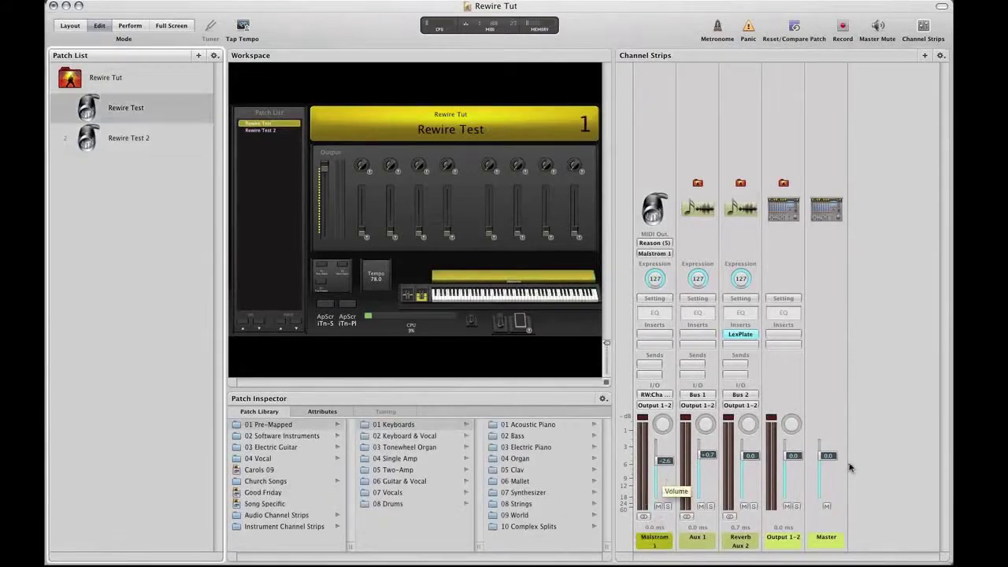
{"action": "left_click_drag", "start_coordinate": [827, 455], "coordinate": [827, 482]}
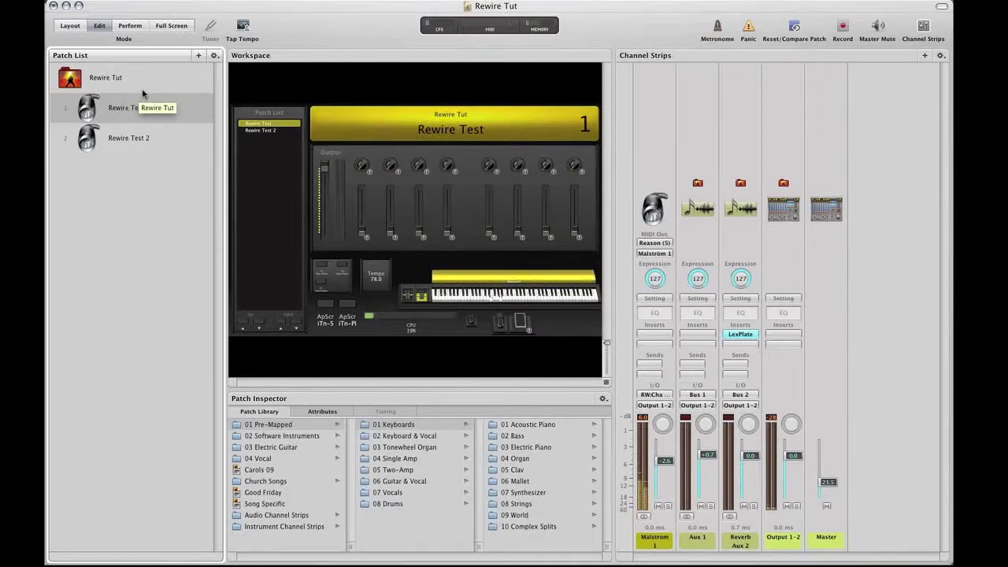
{"action": "left_click", "coordinate": [134, 142]}
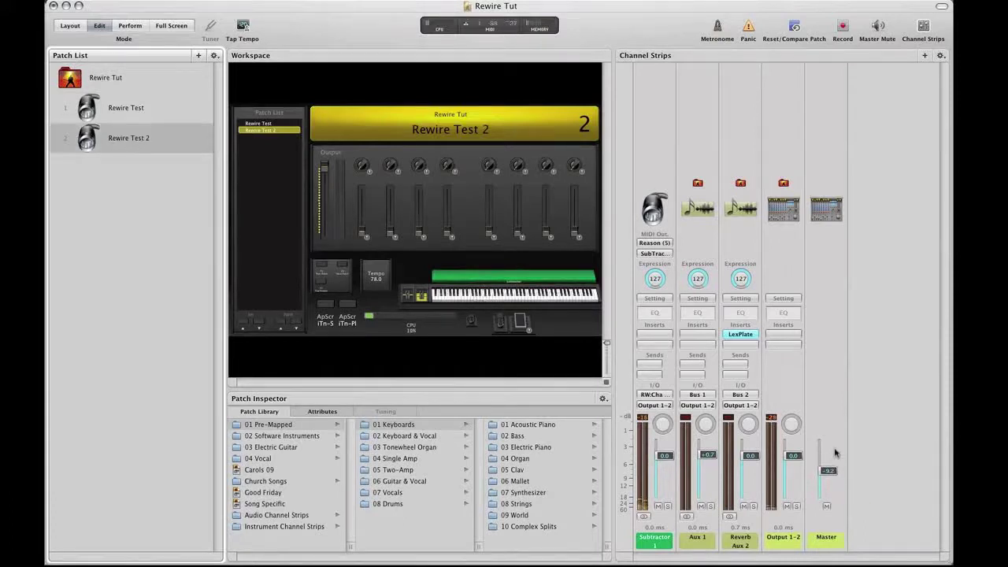
Toggle repeatedly between Rewire Test and Rewire Test 2, ending on Rewire Test.
{"action": "left_click", "coordinate": [120, 108]}
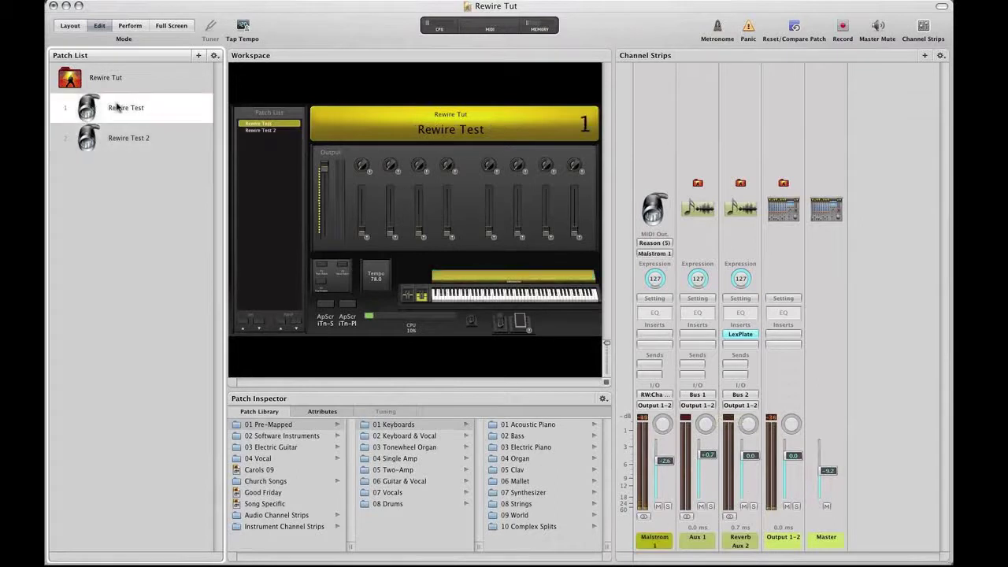
{"action": "left_click", "coordinate": [128, 135]}
{"action": "key", "text": "Up"}
{"action": "left_click", "coordinate": [128, 142]}
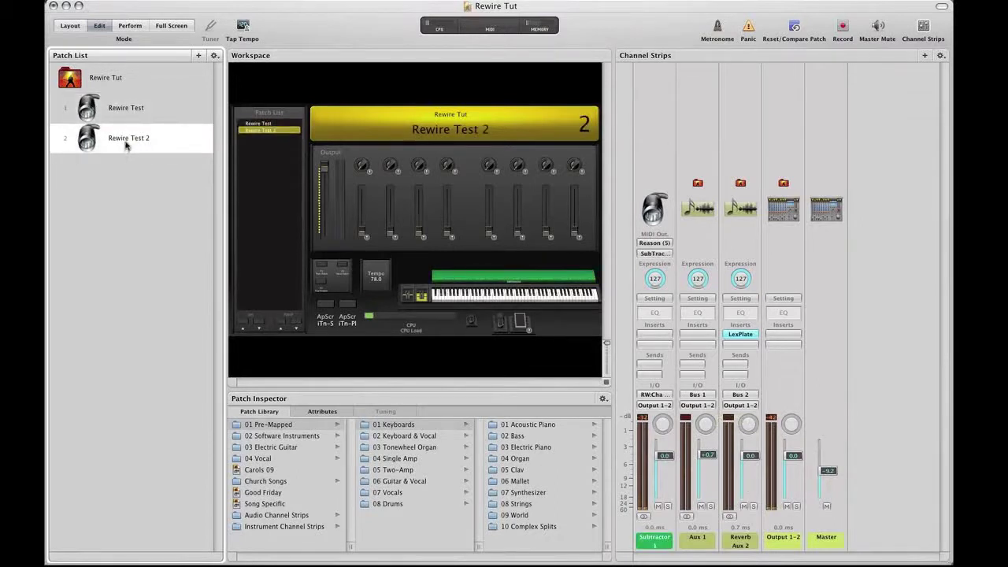
{"action": "left_click", "coordinate": [126, 108]}
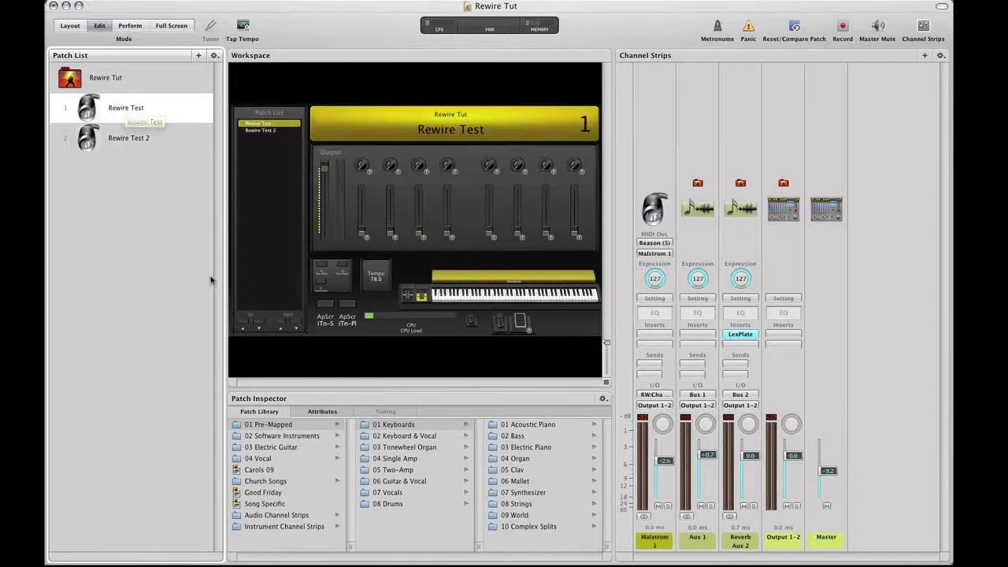
{"action": "left_click", "coordinate": [134, 134]}
{"action": "left_click", "coordinate": [124, 109]}
{"action": "key", "text": "Down"}
{"action": "key", "text": "Up"}
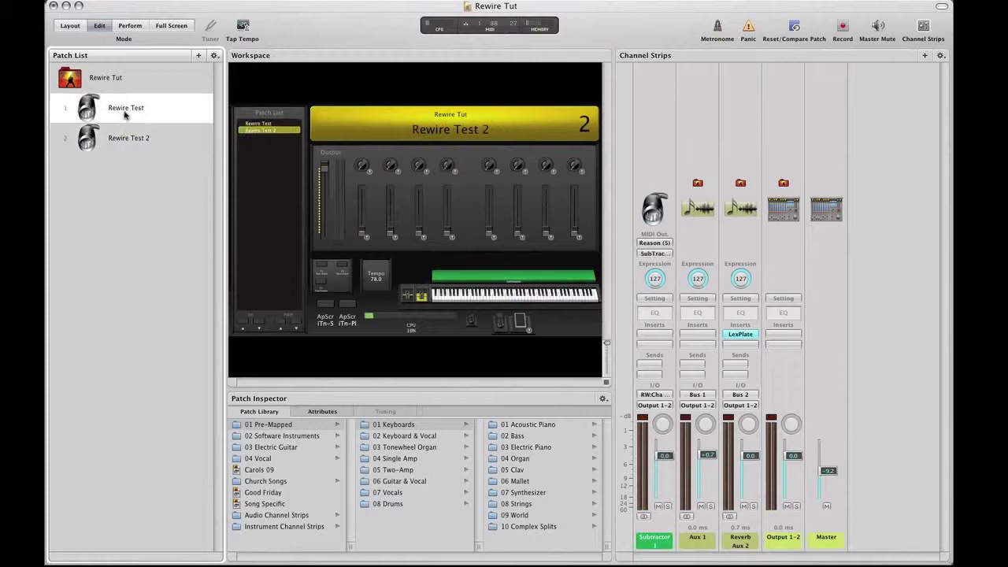
{"action": "left_click", "coordinate": [122, 136]}
{"action": "left_click", "coordinate": [122, 110]}
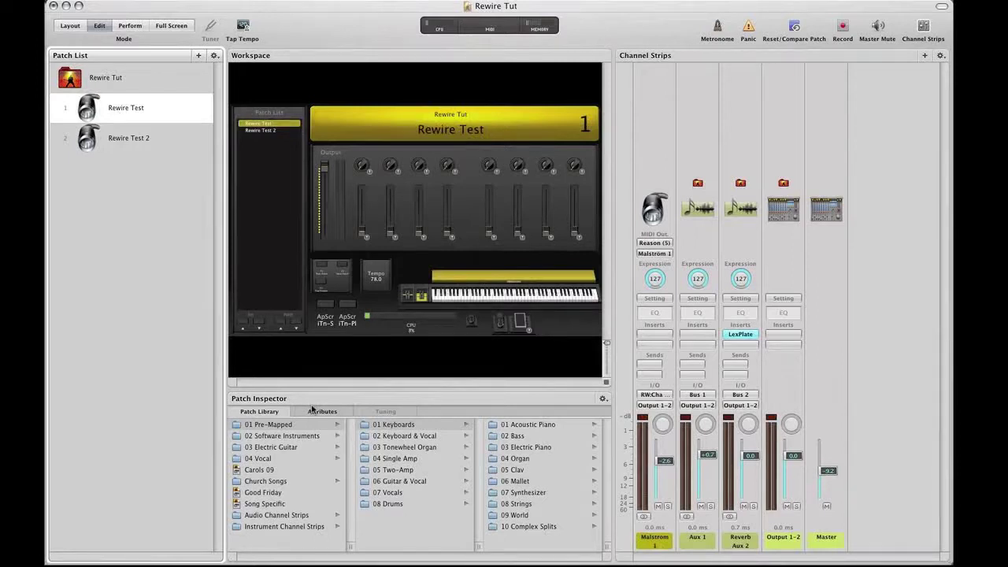
Bring Reason forward, collapse the Hardware Interface audio sections and scroll to the Malström and Subtractor.
{"action": "key", "text": "super+Tab"}
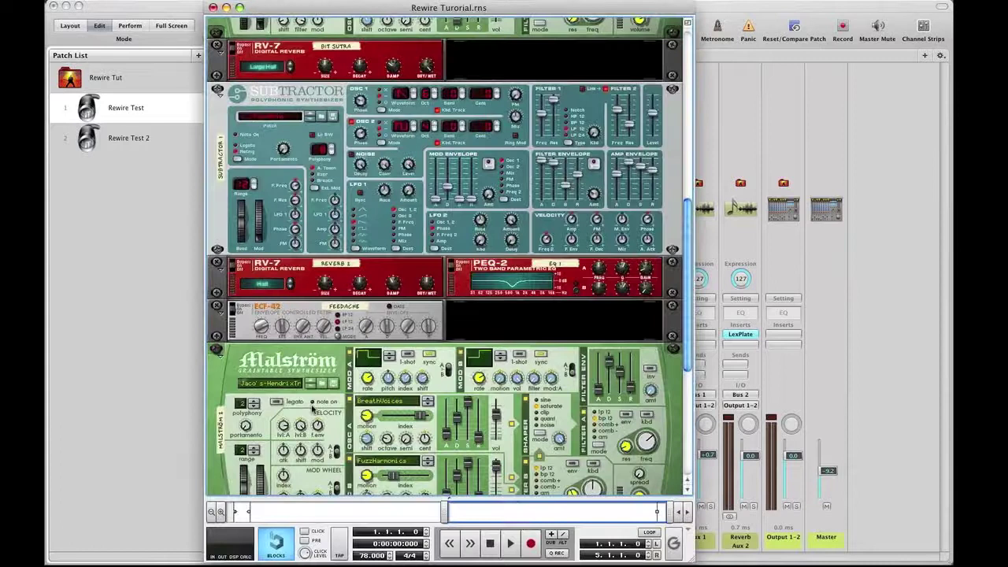
{"action": "scroll", "coordinate": [565, 293], "scroll_direction": "up", "scroll_amount": 10}
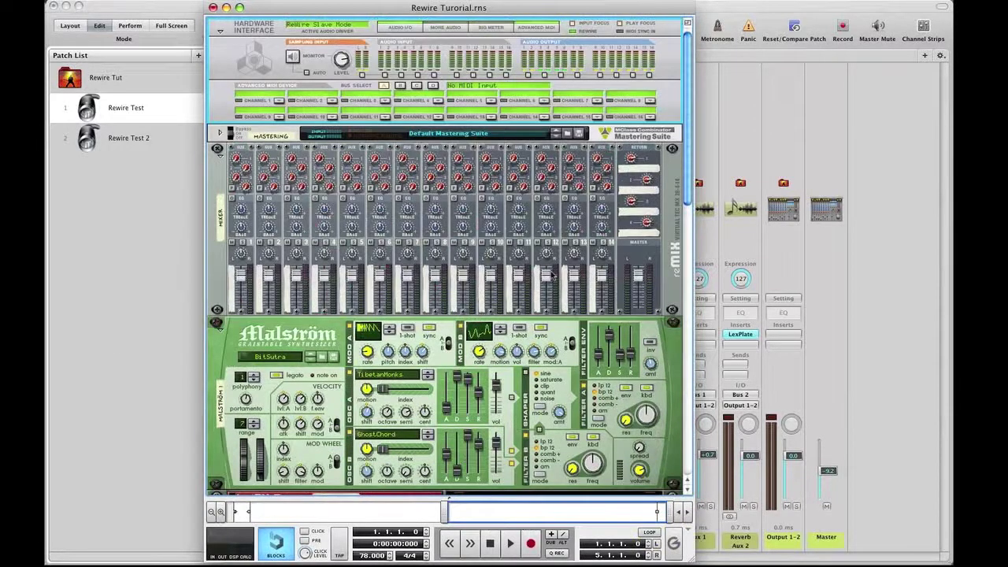
{"action": "left_click", "coordinate": [434, 29]}
{"action": "left_click", "coordinate": [400, 28]}
{"action": "left_click", "coordinate": [437, 28]}
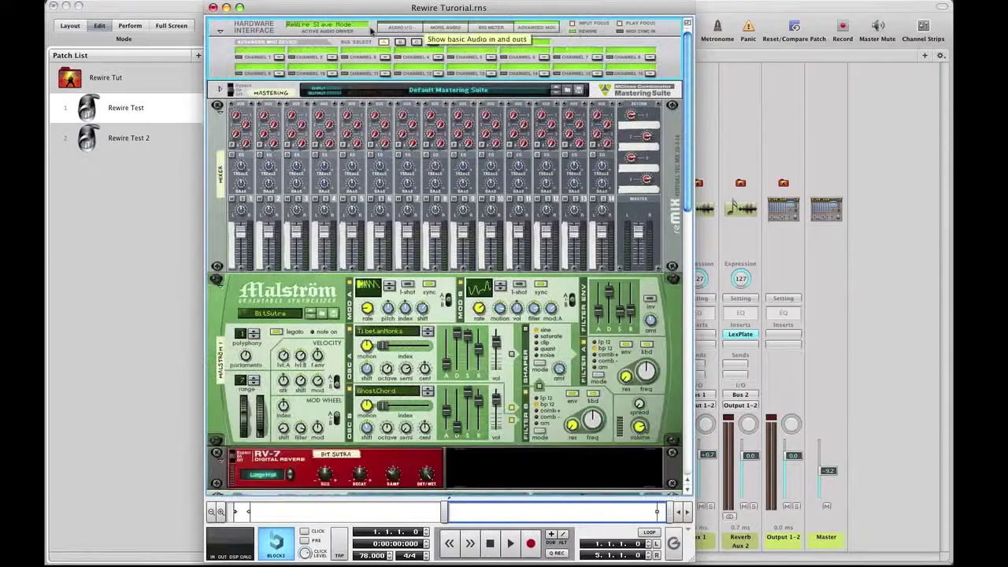
{"action": "scroll", "coordinate": [233, 194], "scroll_direction": "down", "scroll_amount": 10}
{"action": "scroll", "coordinate": [233, 195], "scroll_direction": "down", "scroll_amount": 2}
{"action": "scroll", "coordinate": [233, 194], "scroll_direction": "up", "scroll_amount": 8}
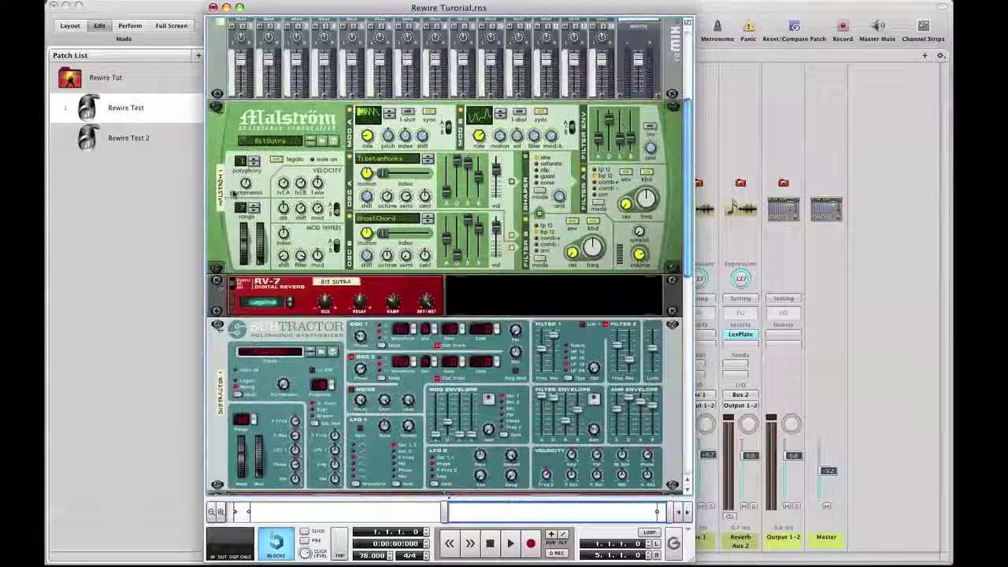